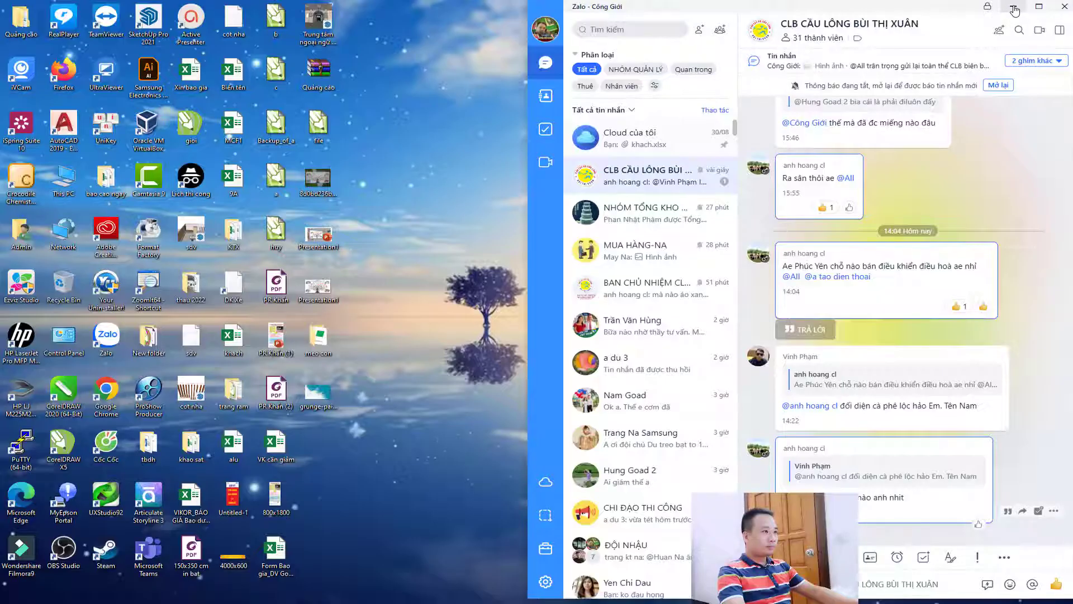
Step: Minimise the Zalo window so the desktop and Chrome are visible
{"action": "left_click", "coordinate": [1015, 11]}
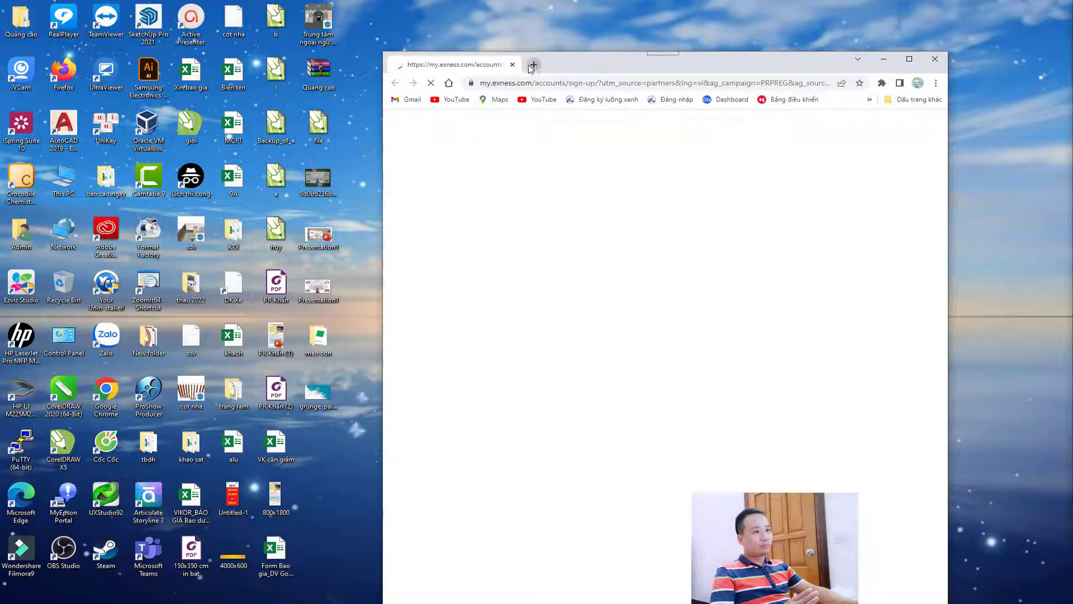
Step: Close the sign-up tab, maximise Chrome and open Google Drive from the Google apps grid
{"action": "left_click", "coordinate": [533, 65]}
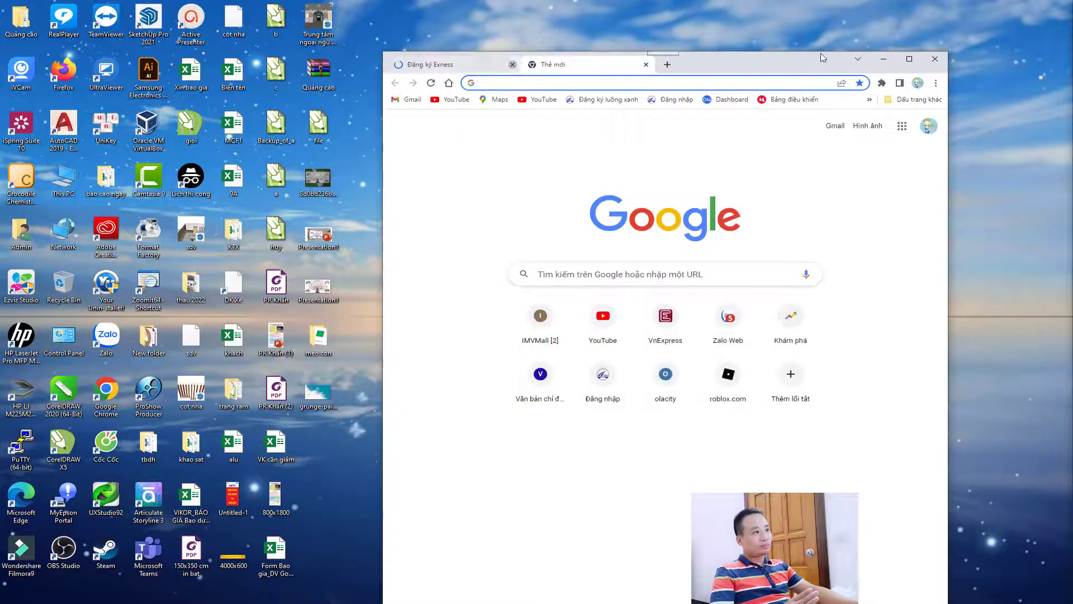
{"action": "left_click", "coordinate": [512, 65]}
{"action": "left_click", "coordinate": [910, 59]}
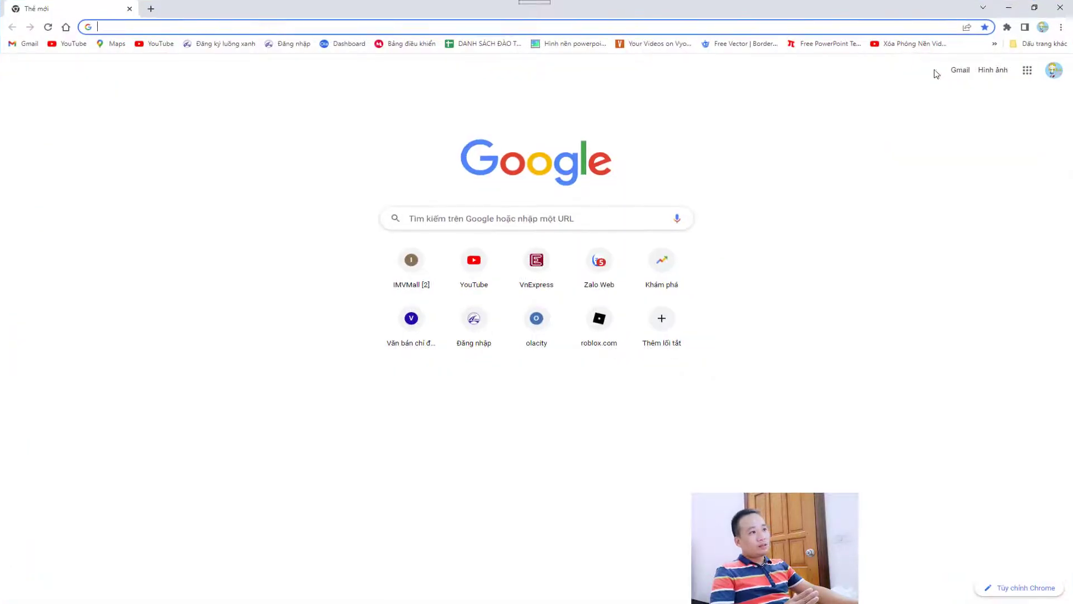
{"action": "left_click", "coordinate": [1026, 75]}
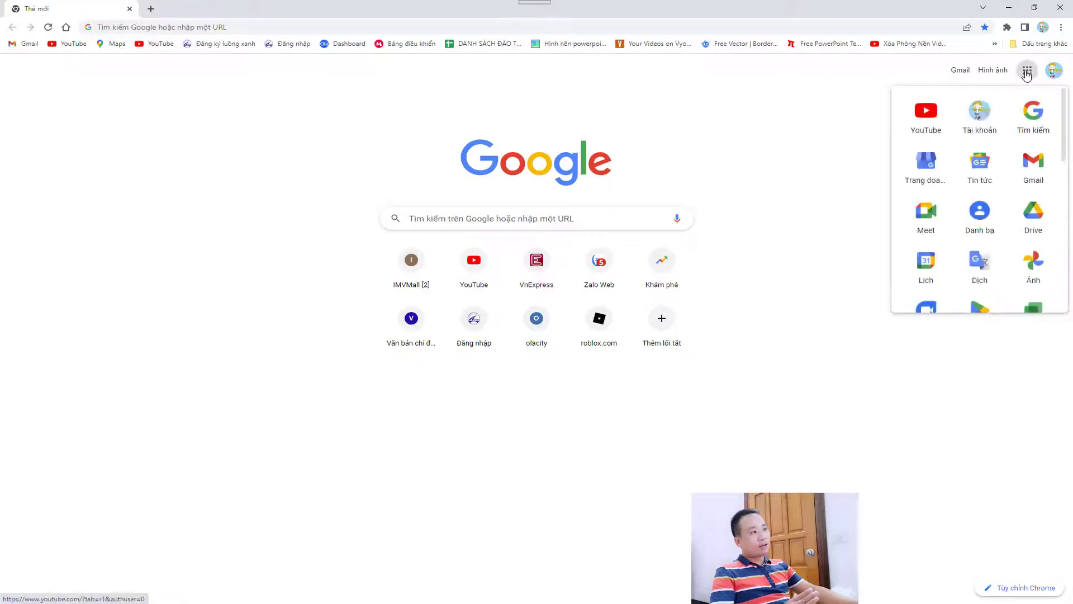
{"action": "left_click", "coordinate": [1043, 216]}
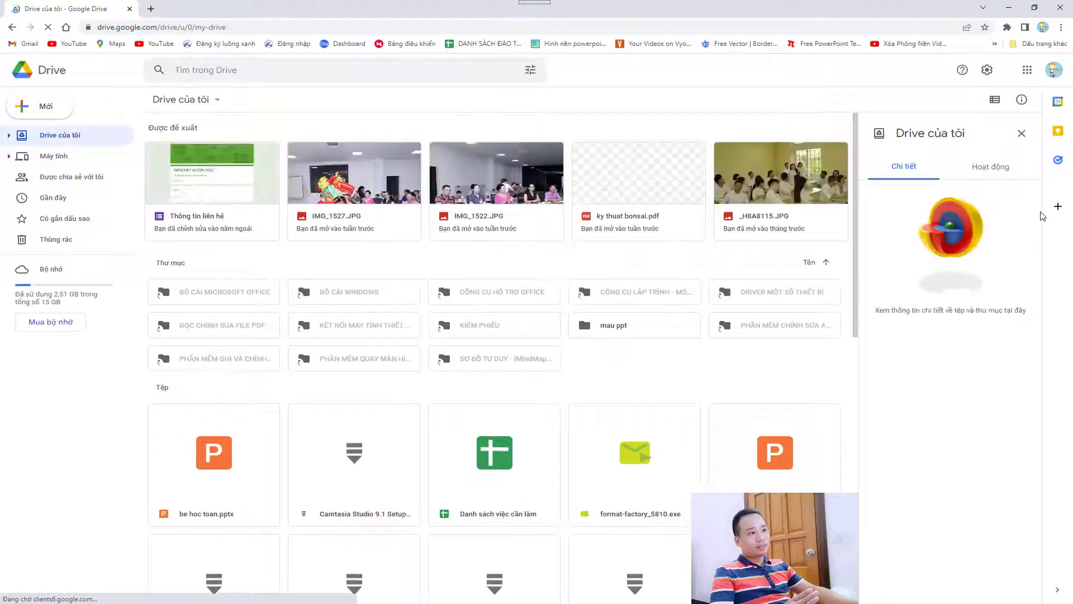
Step: Create a new folder named 'bai giang ngày 14-9' in My Drive
{"action": "right_click", "coordinate": [626, 370]}
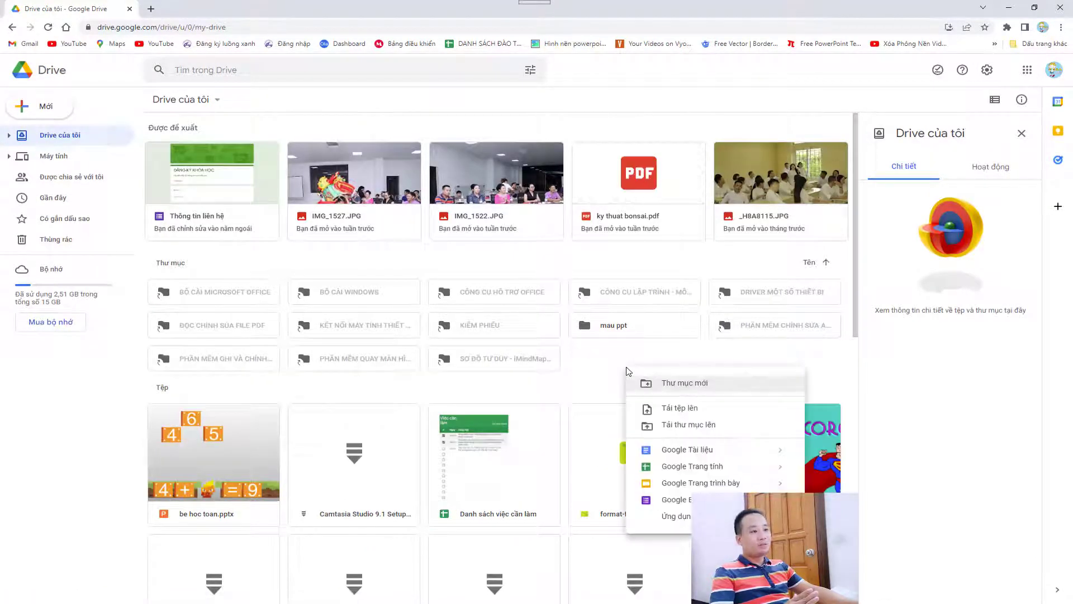
{"action": "right_click", "coordinate": [601, 351]}
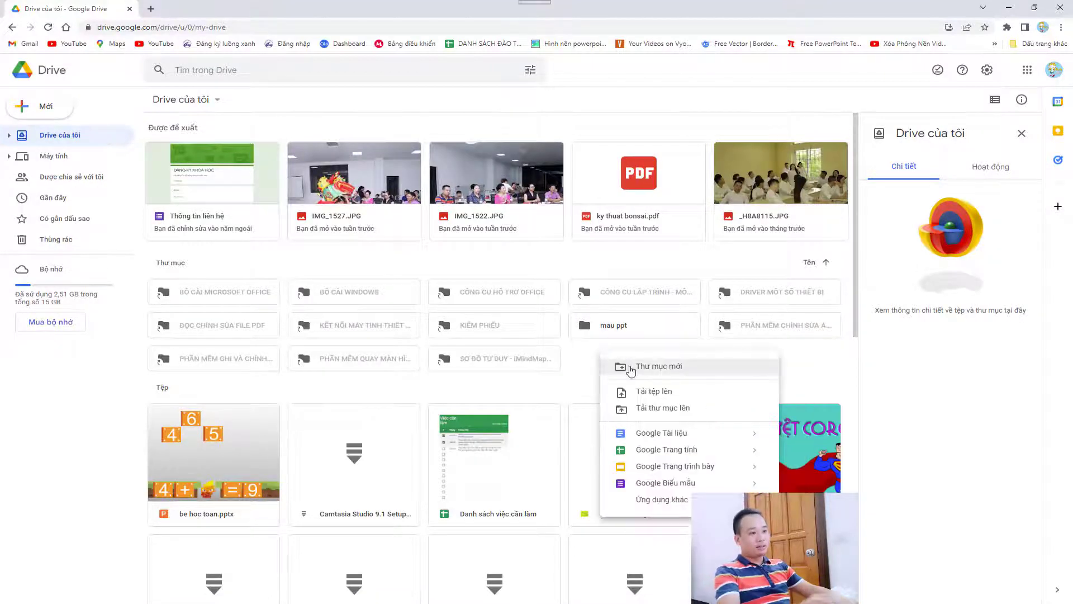
{"action": "left_click", "coordinate": [630, 369]}
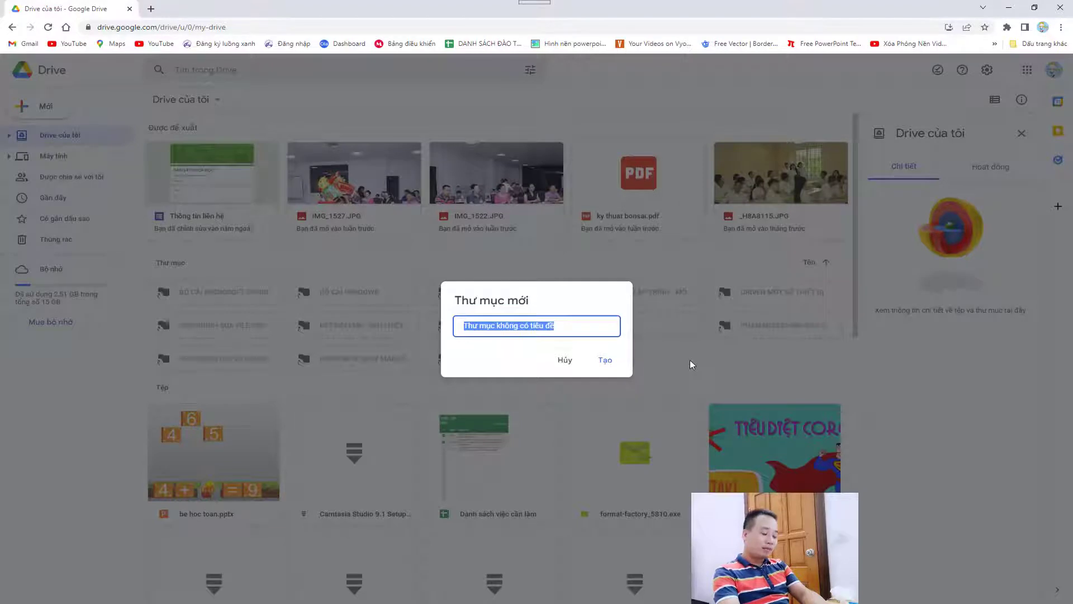
{"action": "type", "text": "bai"}
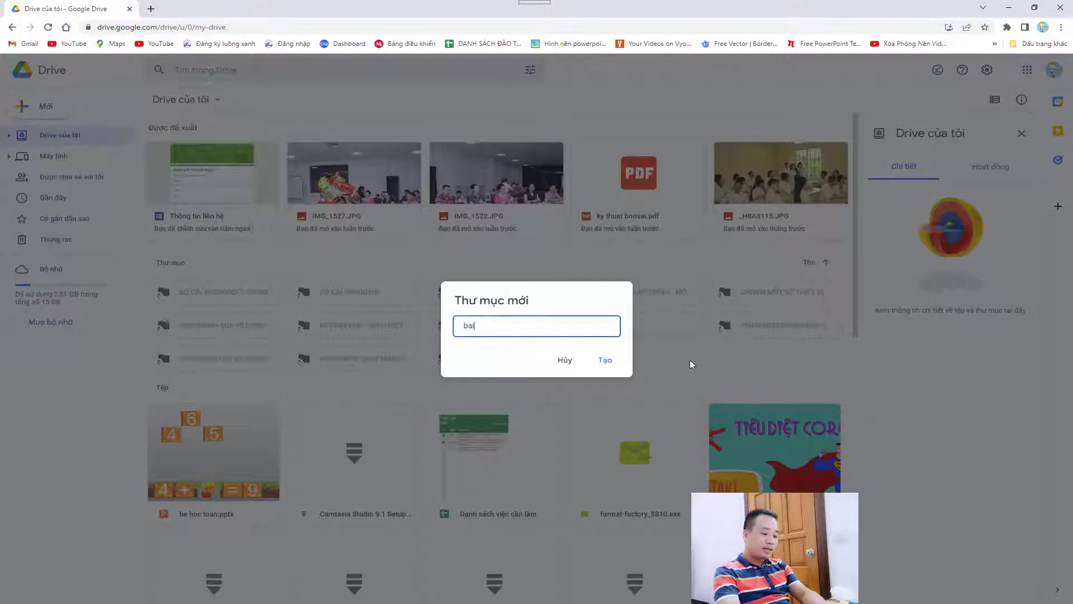
{"action": "type", "text": " giang ngày"}
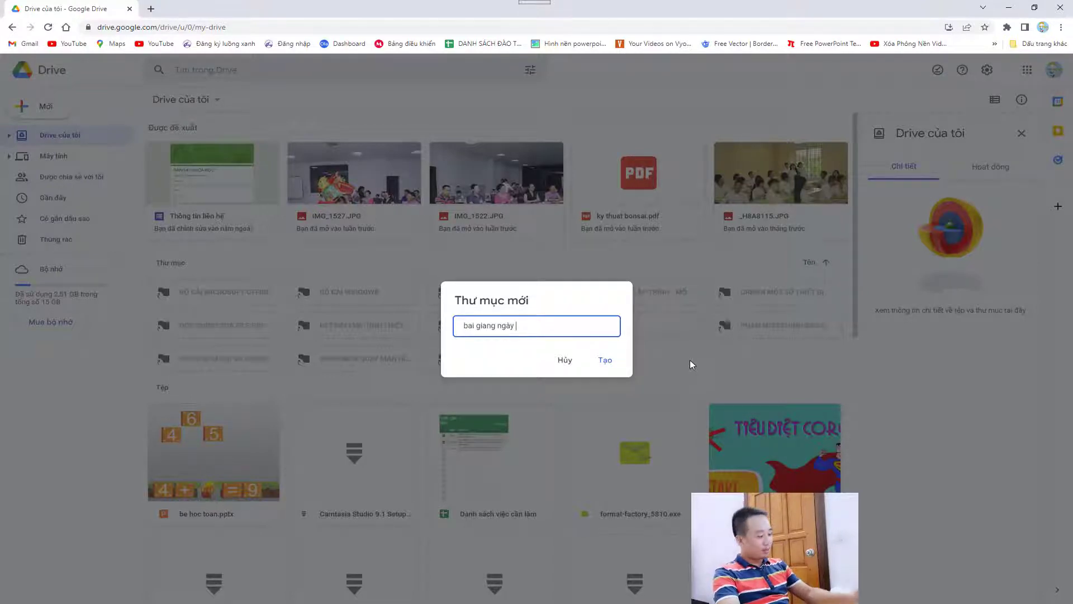
{"action": "type", "text": " 14-9"}
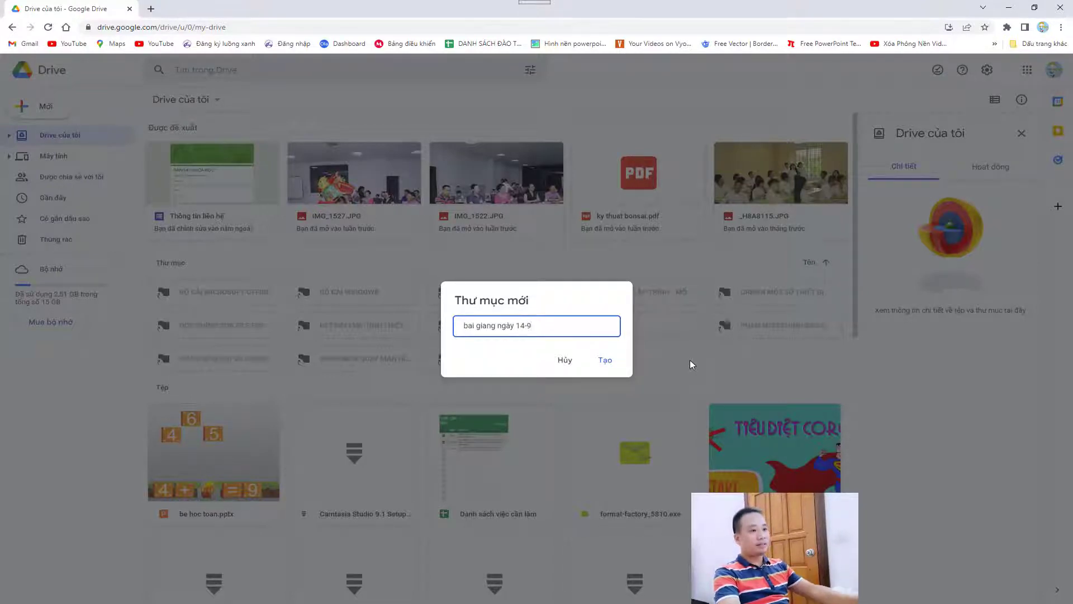
{"action": "left_click", "coordinate": [601, 362]}
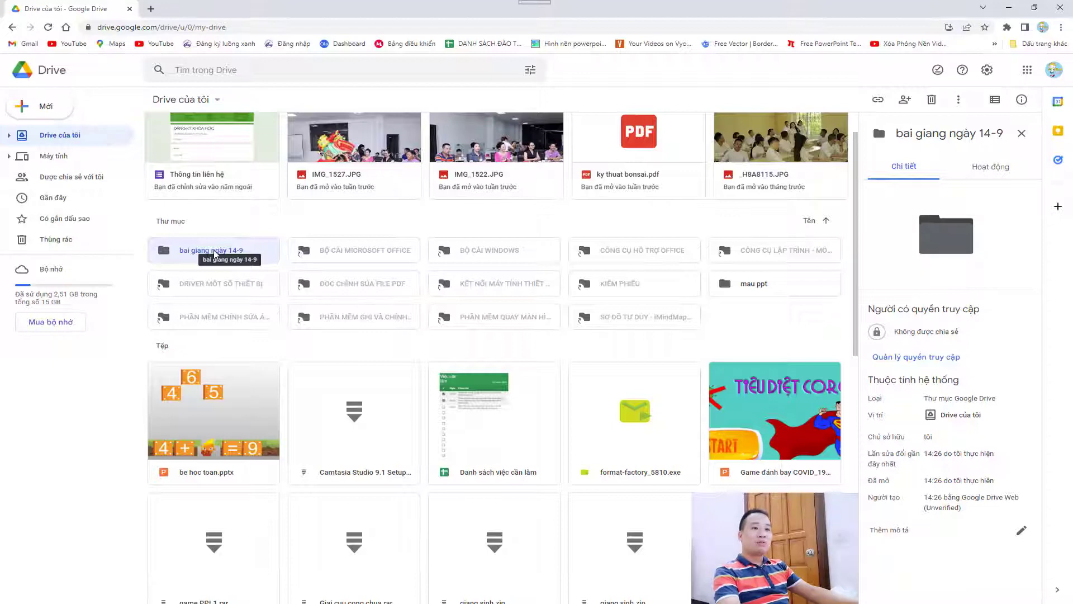
Step: Open the 'bai giang ngày 14-9' folder and shrink Chrome to a smaller window on the right
{"action": "double_click", "coordinate": [214, 251]}
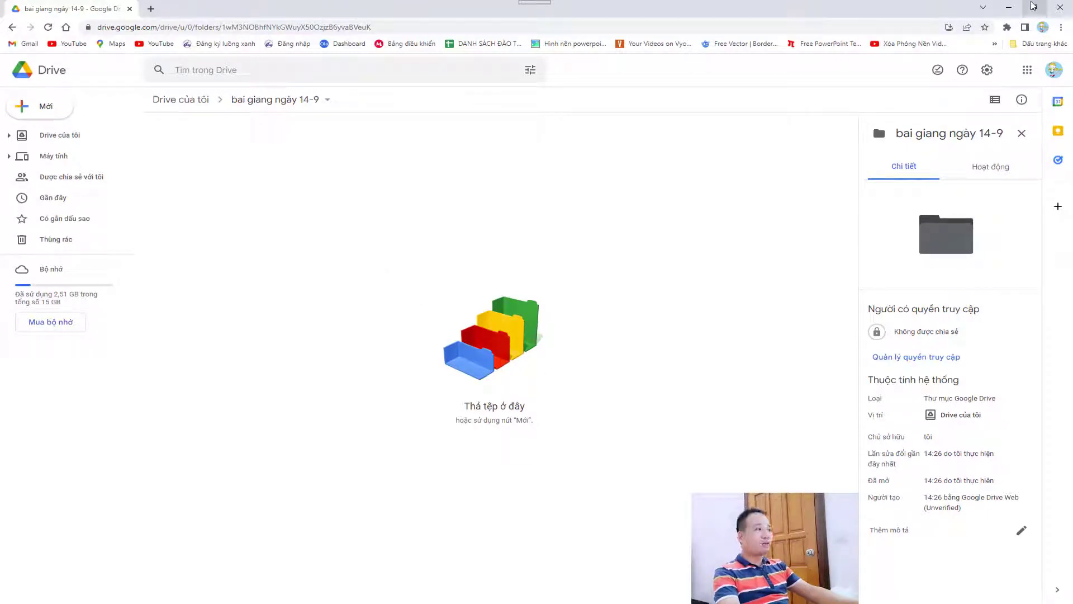
{"action": "left_click", "coordinate": [1034, 7]}
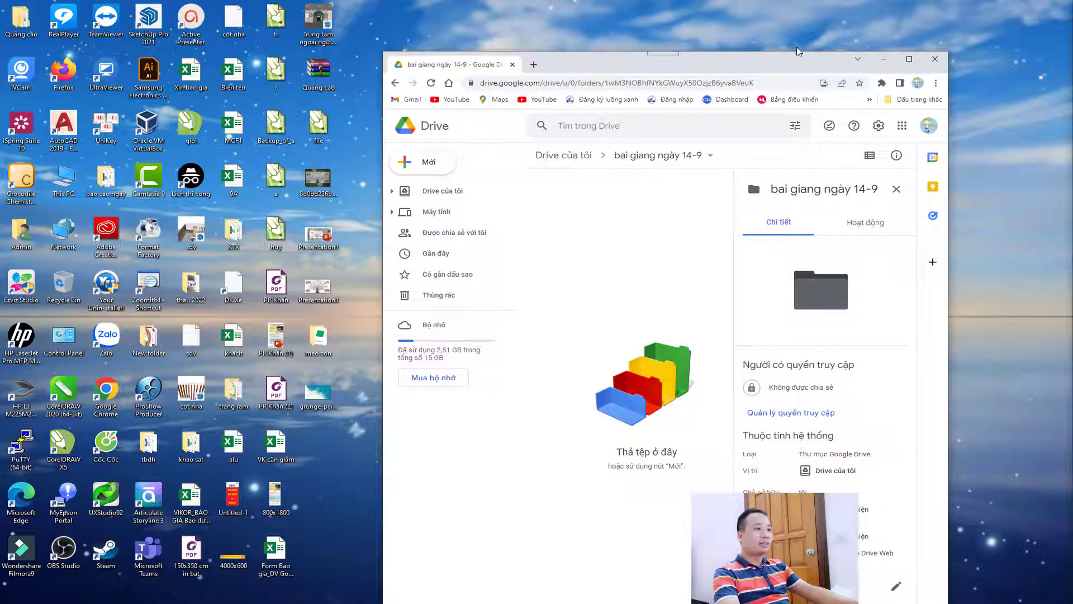
{"action": "mouse_move", "coordinate": [795, 53]}
{"action": "left_mouse_down"}
{"action": "mouse_move", "coordinate": [798, 210]}
{"action": "mouse_move", "coordinate": [890, 13]}
{"action": "left_mouse_up"}
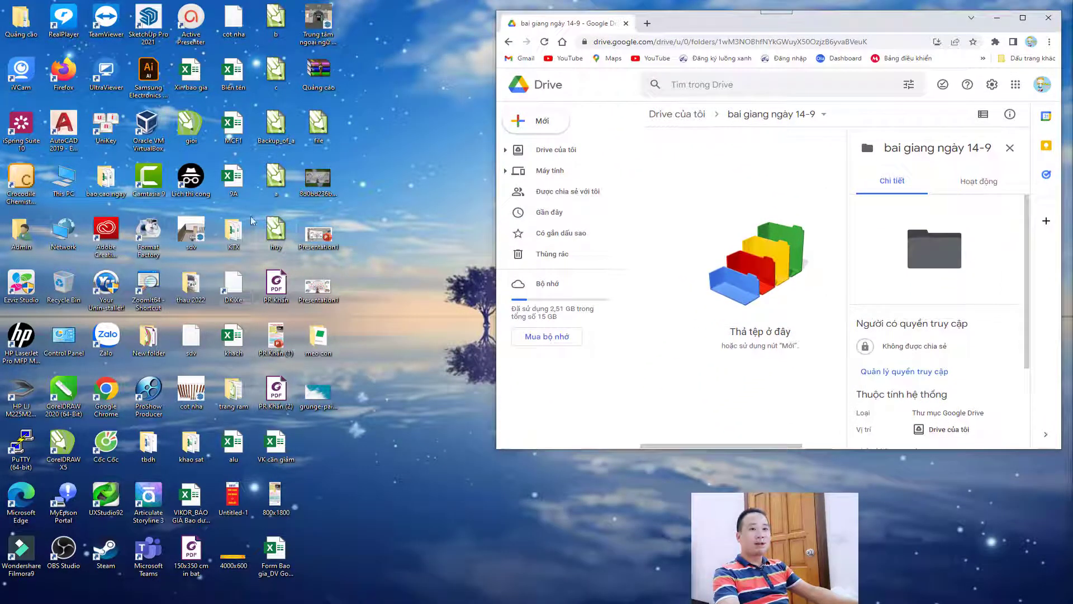
Step: Browse This PC to Quan trong (L:) > BAI LAM THUE > Khuyen > Bai chay thu, then move Explorer left
{"action": "double_click", "coordinate": [64, 188]}
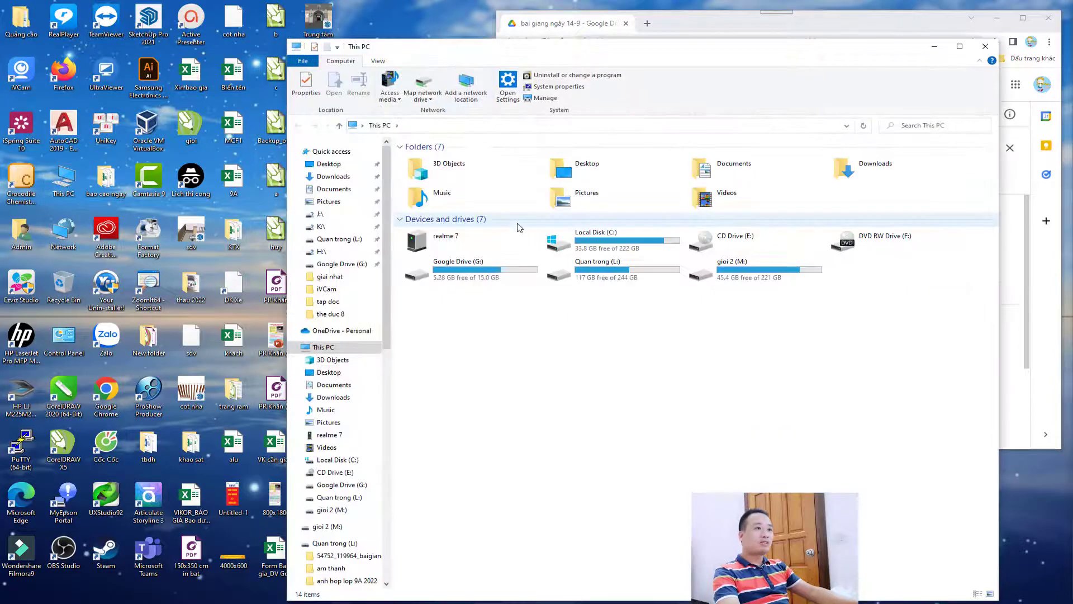
{"action": "double_click", "coordinate": [575, 273]}
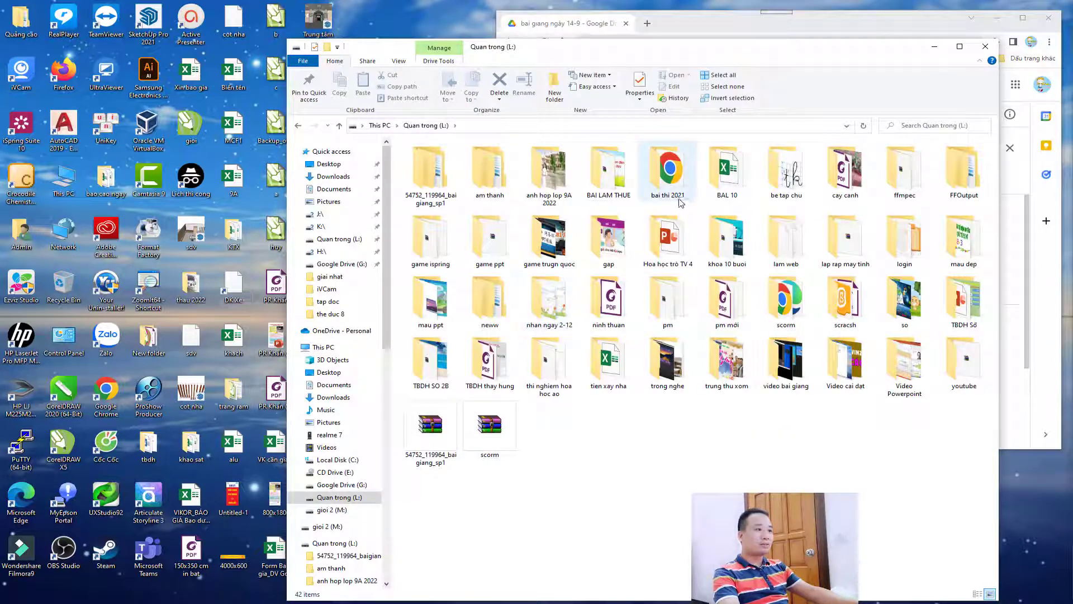
{"action": "double_click", "coordinate": [611, 190]}
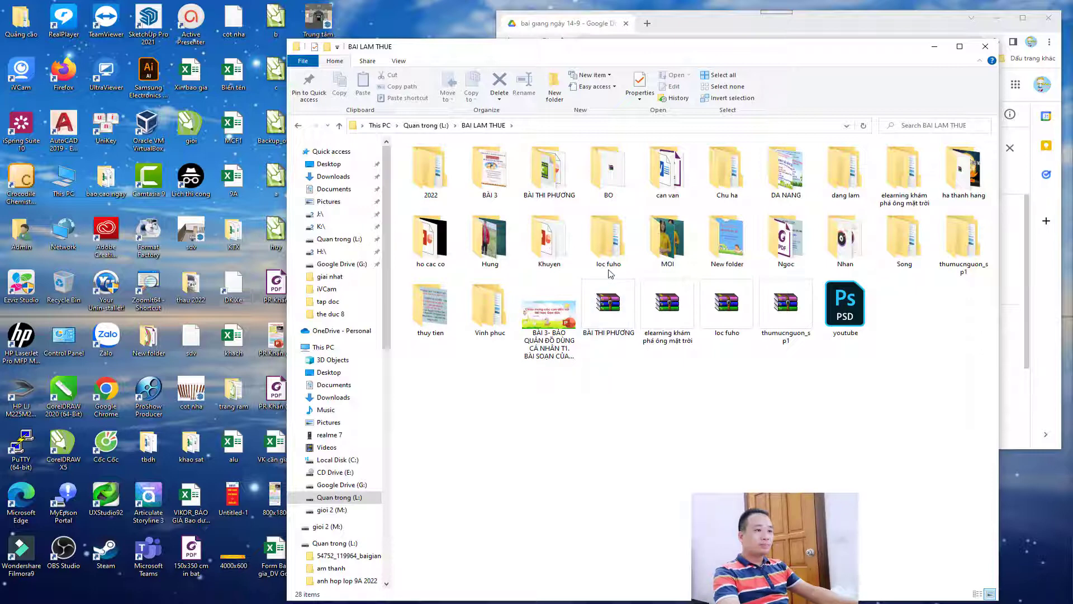
{"action": "double_click", "coordinate": [559, 256]}
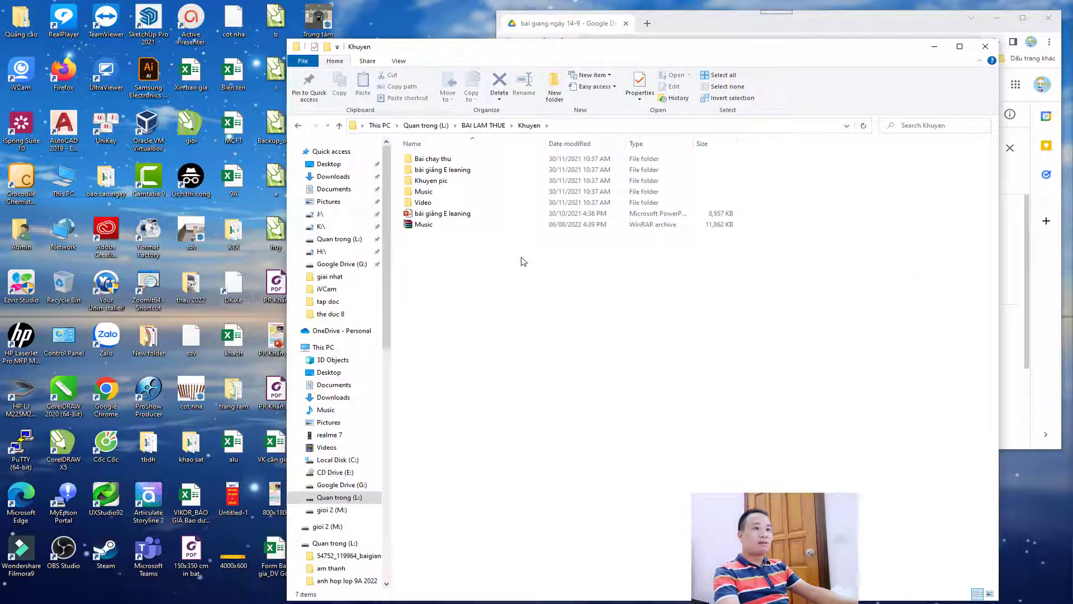
{"action": "double_click", "coordinate": [433, 158]}
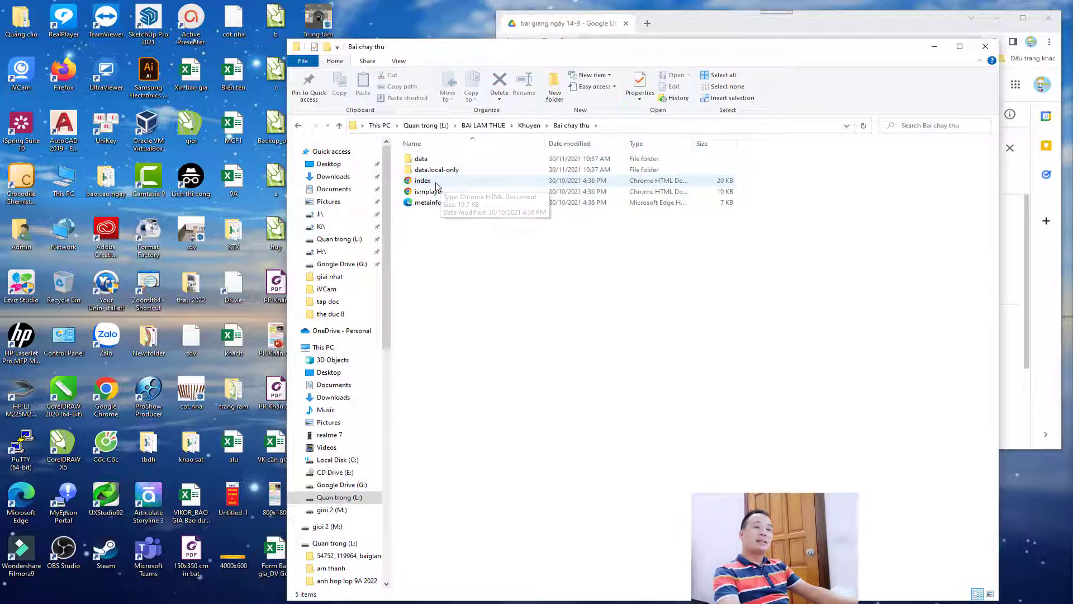
{"action": "mouse_move", "coordinate": [423, 180]}
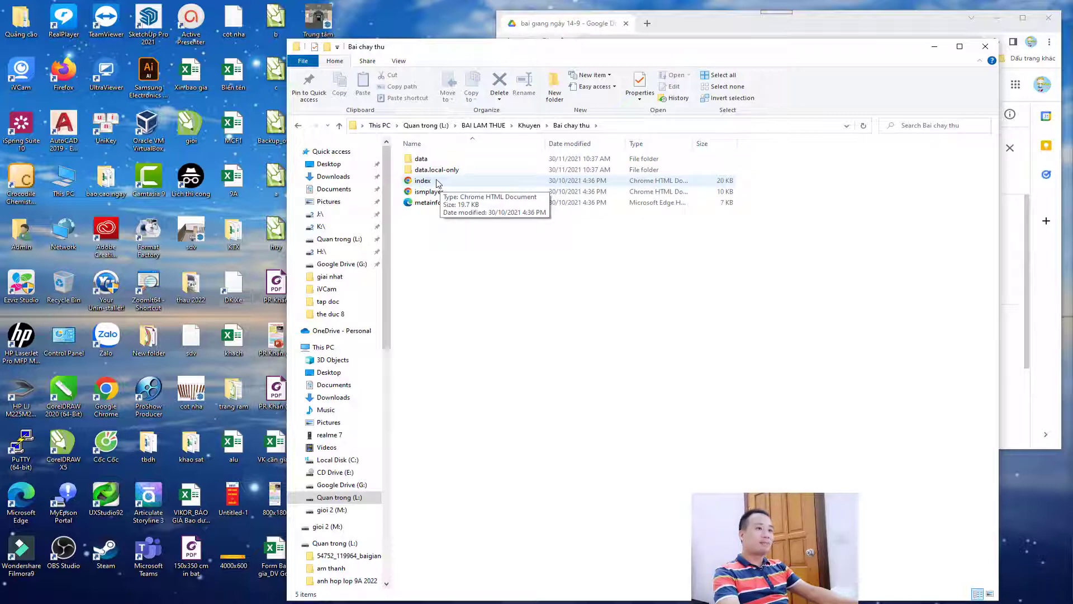
{"action": "left_click_drag", "start_coordinate": [522, 58], "coordinate": [259, 62]}
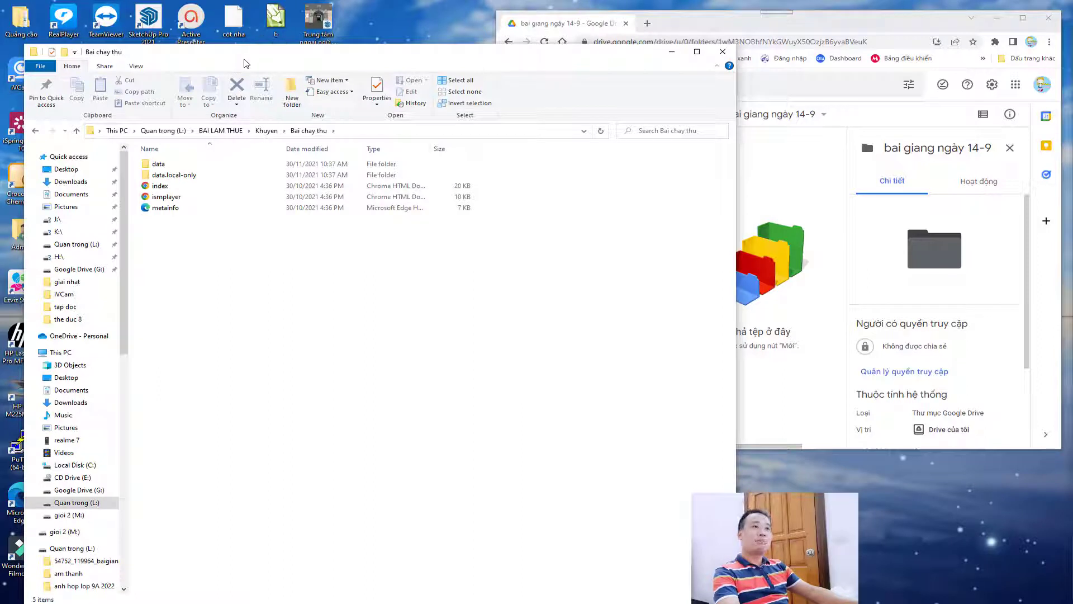
Step: Drag data, data.local-only, index, ismplayer and metainfo from Explorer into the Drive folder, then maximise Chrome
{"action": "left_click", "coordinate": [789, 28]}
{"action": "left_click_drag", "start_coordinate": [219, 263], "coordinate": [142, 159]}
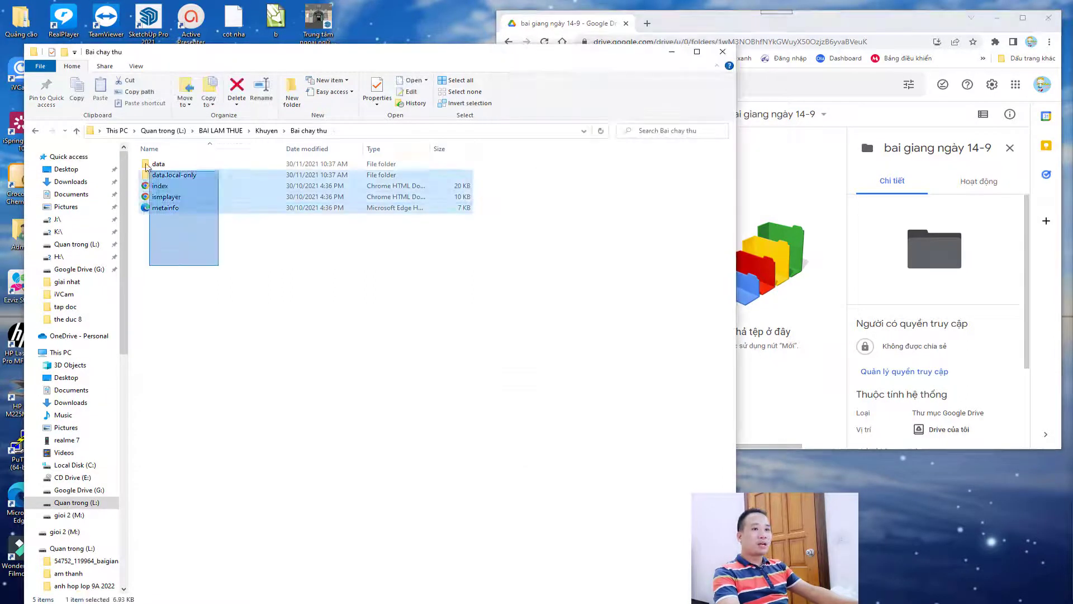
{"action": "left_click_drag", "start_coordinate": [212, 180], "coordinate": [794, 213]}
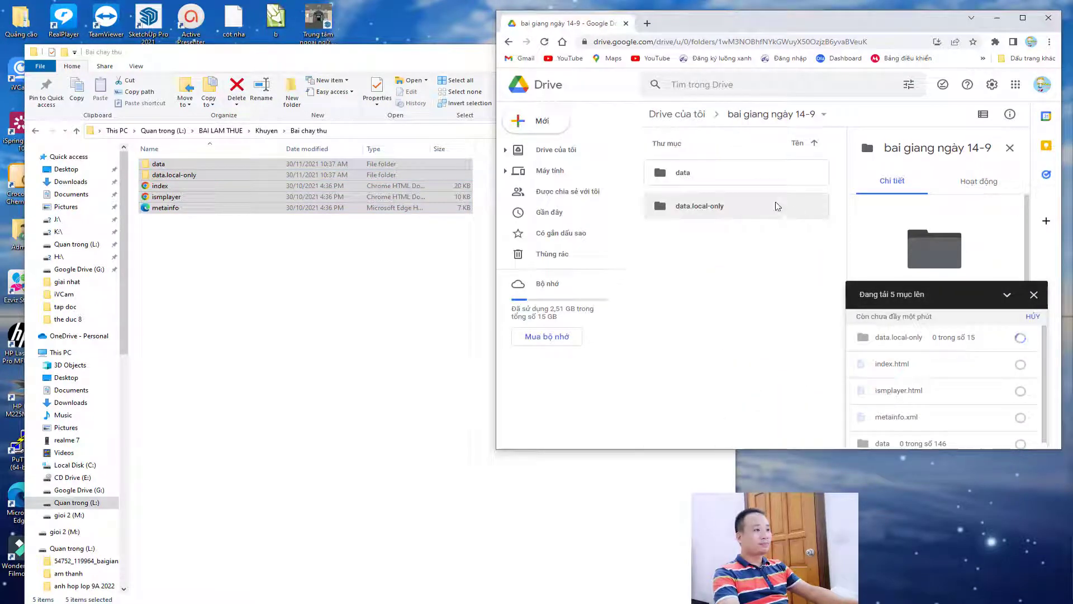
{"action": "left_click", "coordinate": [1023, 18]}
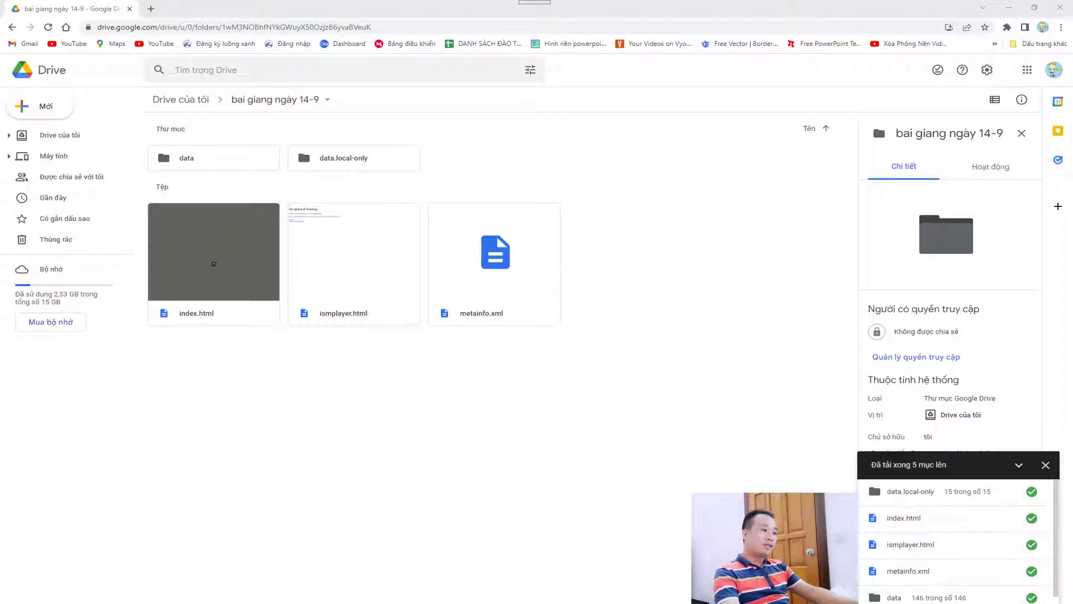
Step: Close the 'Đã tải xong 5 mục lên' upload-complete panel
{"action": "left_click", "coordinate": [1045, 465]}
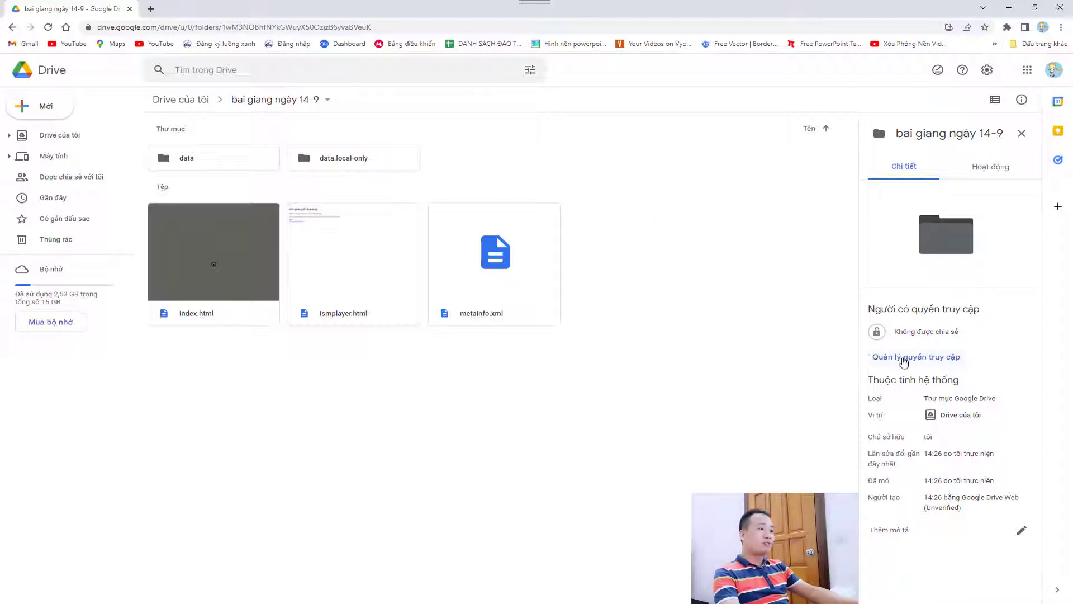
Step: Set the folder's General access to 'Anyone with the link' and confirm with Done
{"action": "left_click", "coordinate": [901, 359]}
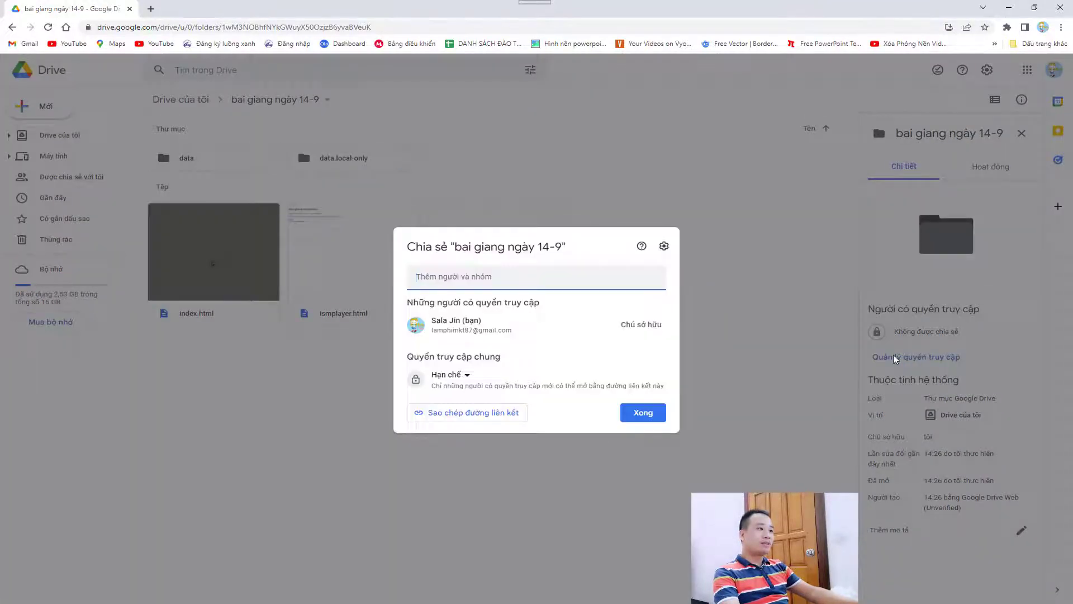
{"action": "left_click", "coordinate": [467, 375]}
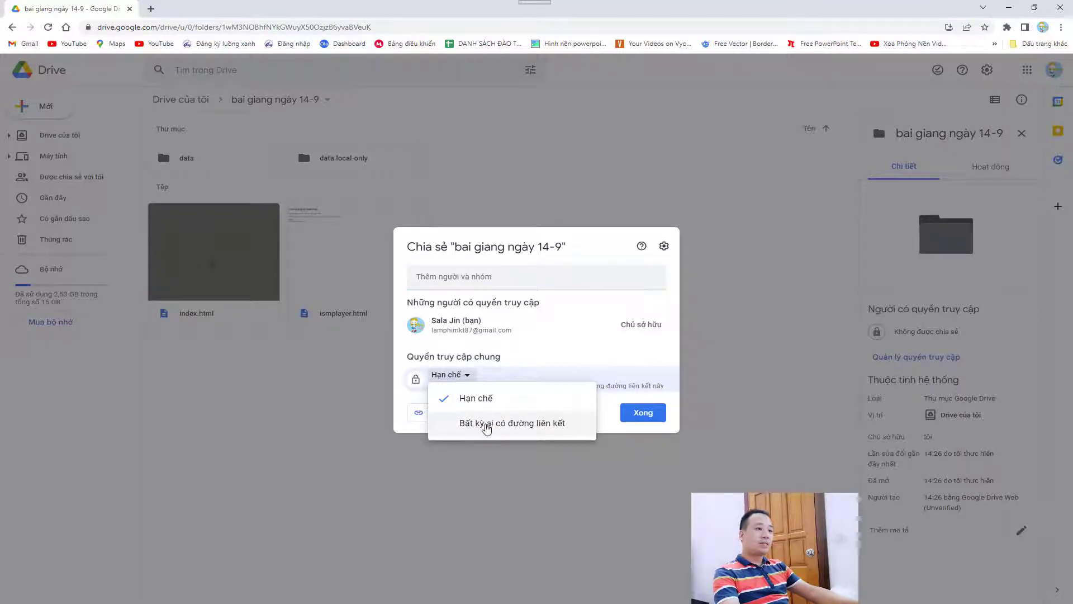
{"action": "left_click", "coordinate": [486, 423]}
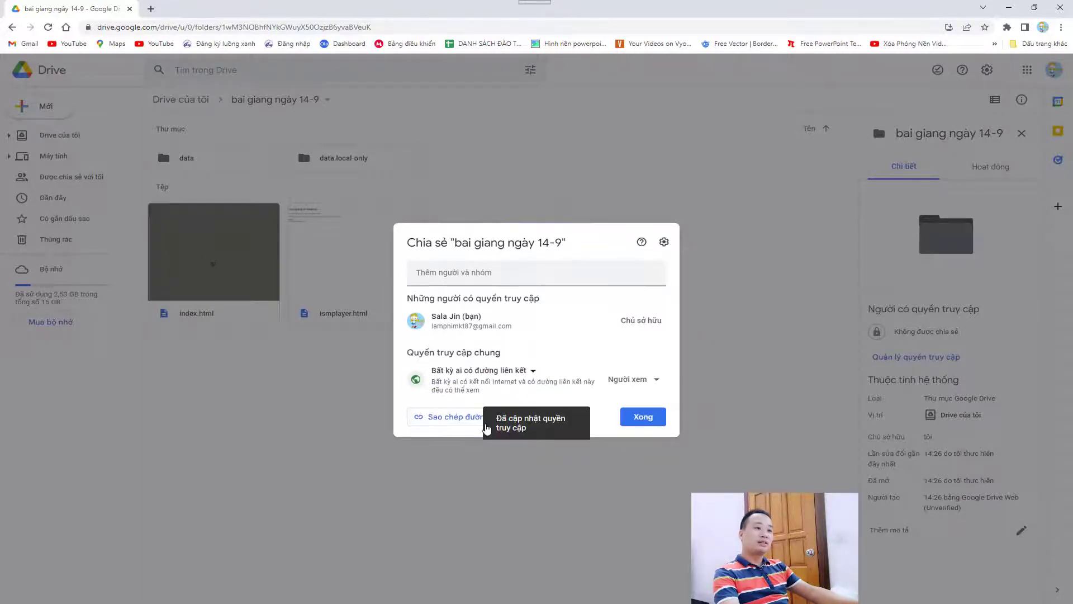
{"action": "left_click", "coordinate": [648, 424]}
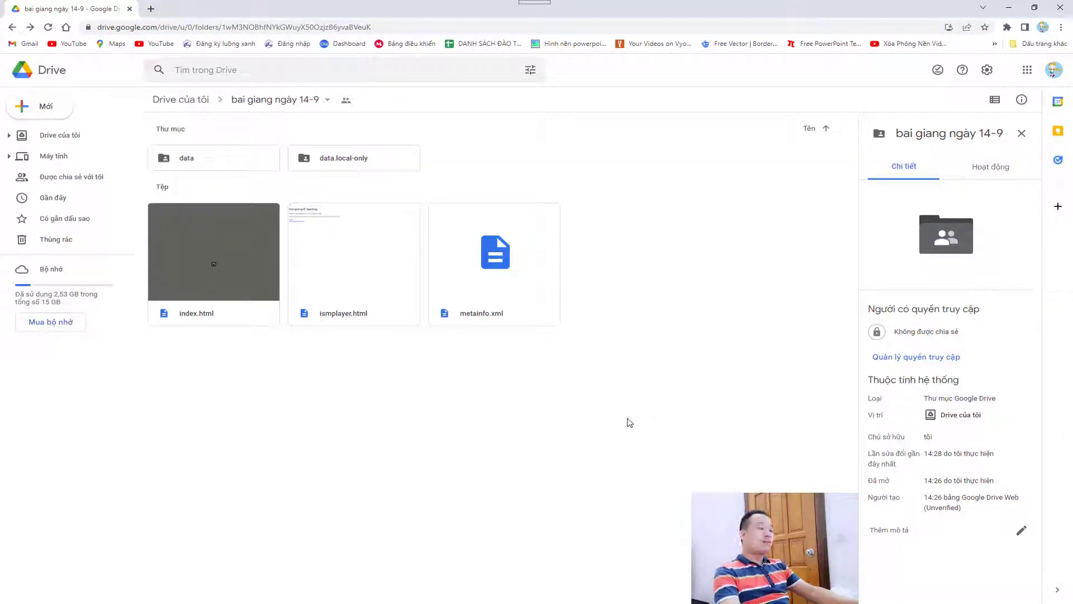
Step: In a new tab, go to the DriveToWeb site (drv.tw) via the address-bar suggestions
{"action": "left_click", "coordinate": [151, 9]}
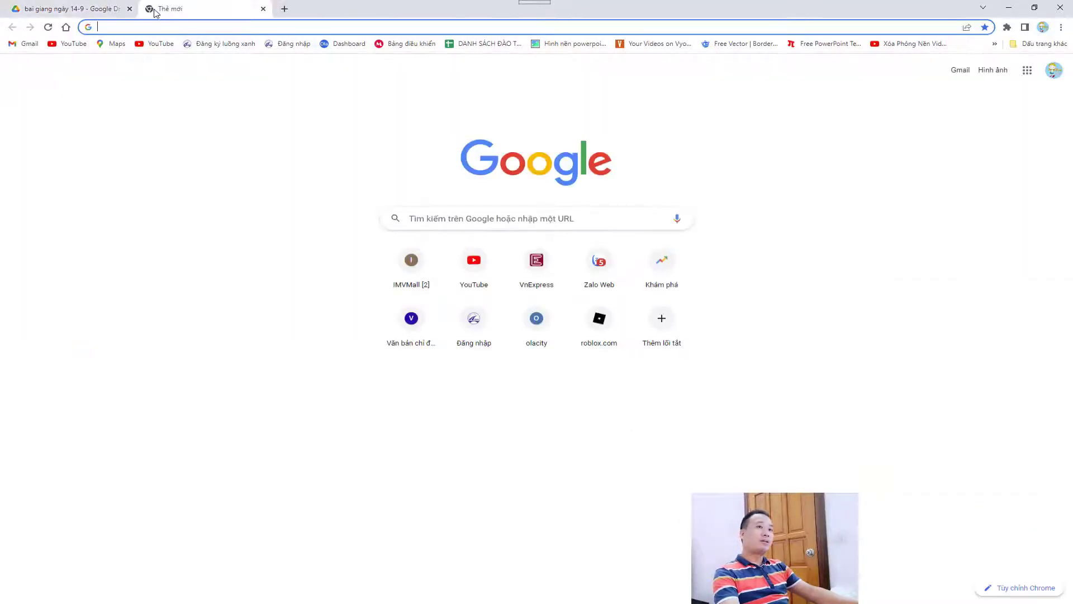
{"action": "type", "text": "d"}
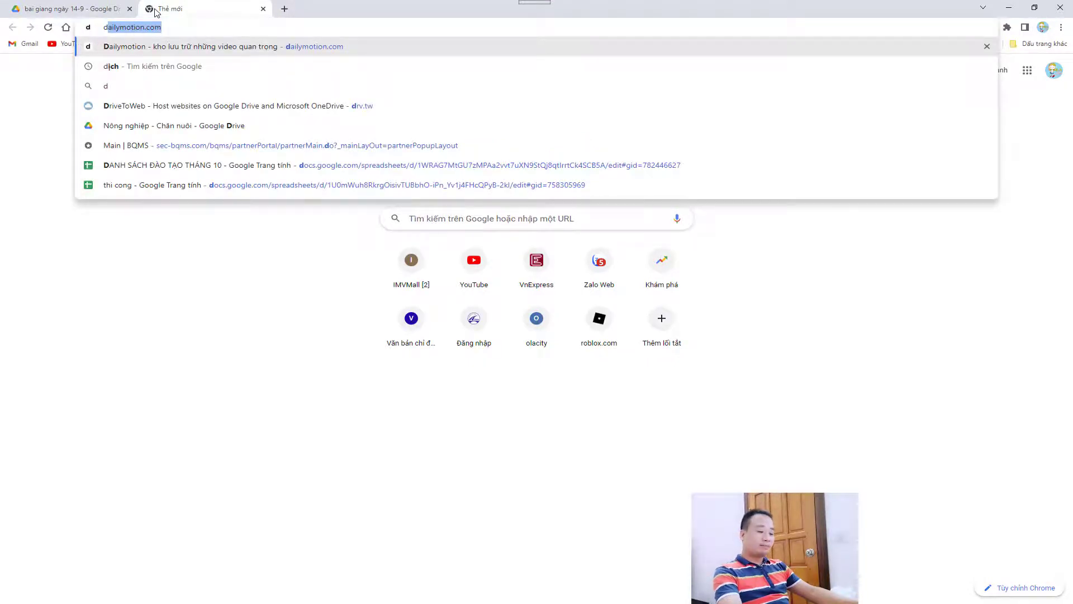
{"action": "type", "text": "tw"}
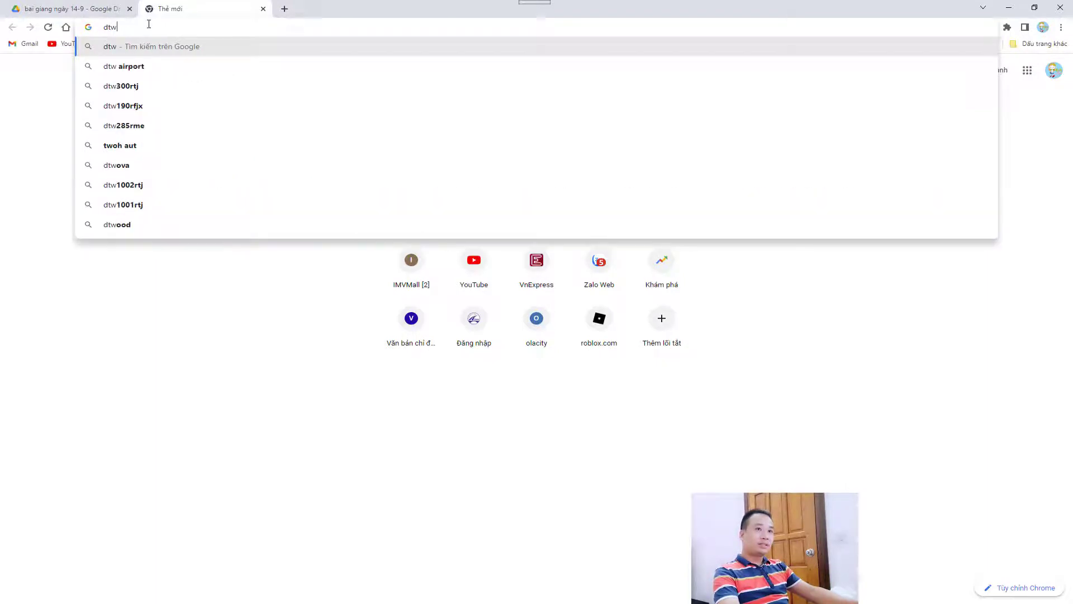
{"action": "key", "text": "BackSpace"}
{"action": "key", "text": "BackSpace"}
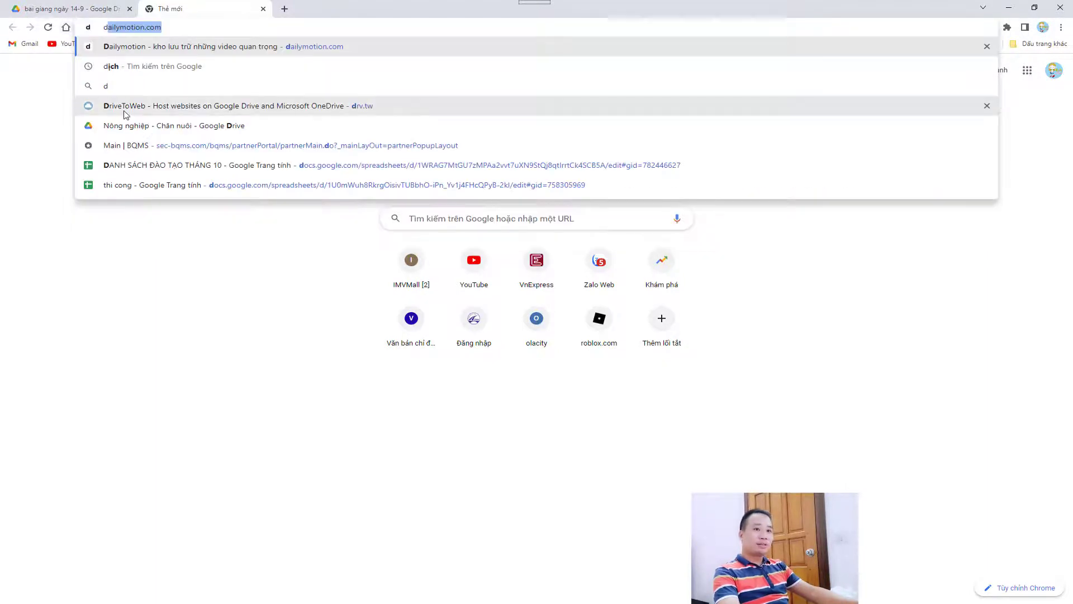
{"action": "left_click", "coordinate": [124, 111]}
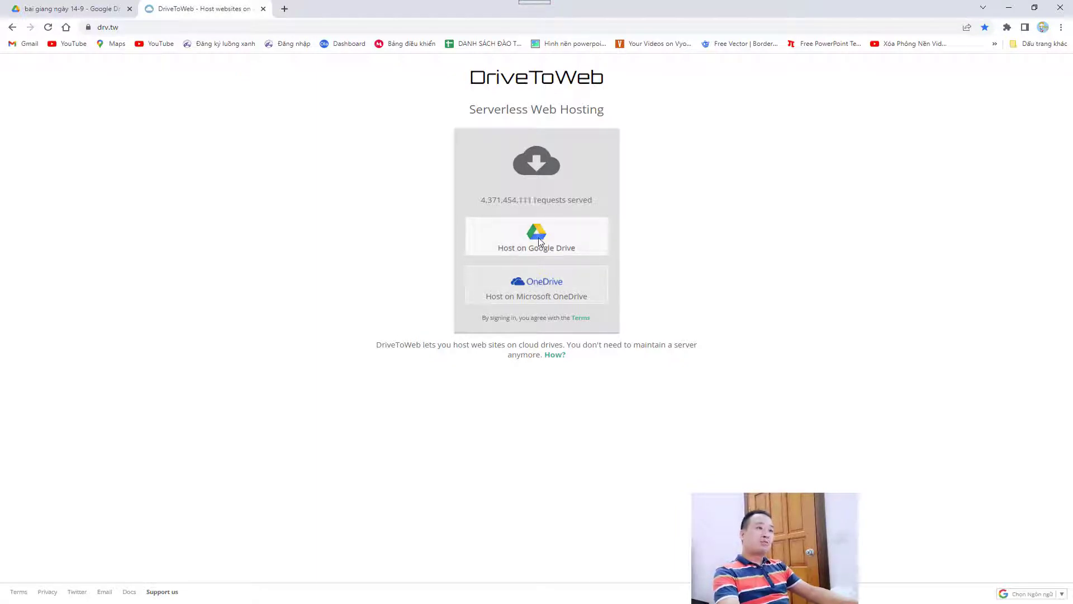
Step: Choose 'Host on Google Drive', sign in with the Google account and allow Drive access with 'Cho phép'
{"action": "left_click", "coordinate": [539, 242]}
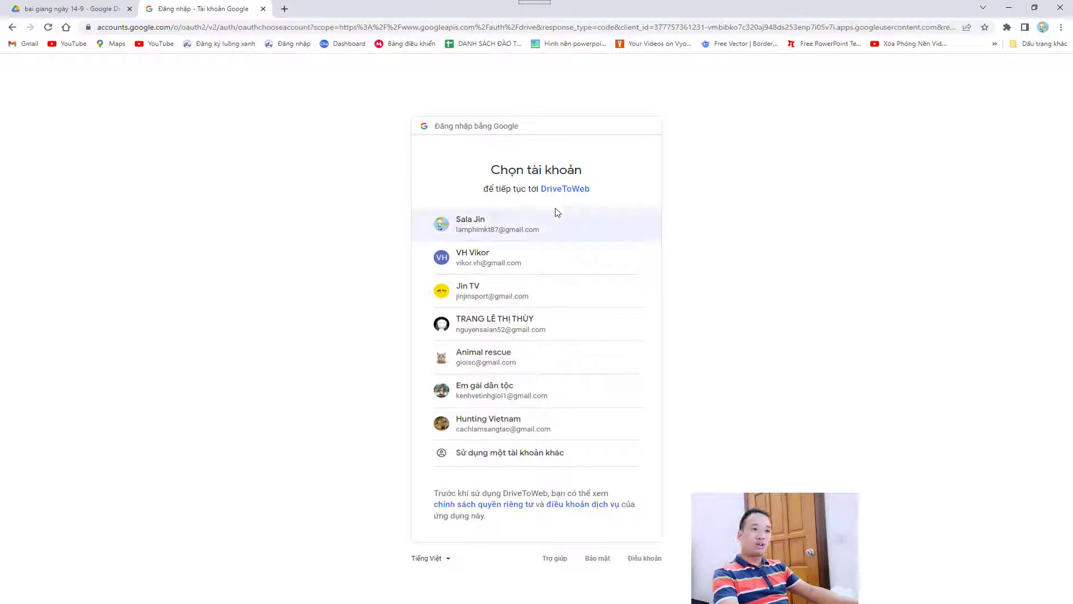
{"action": "left_click", "coordinate": [515, 232]}
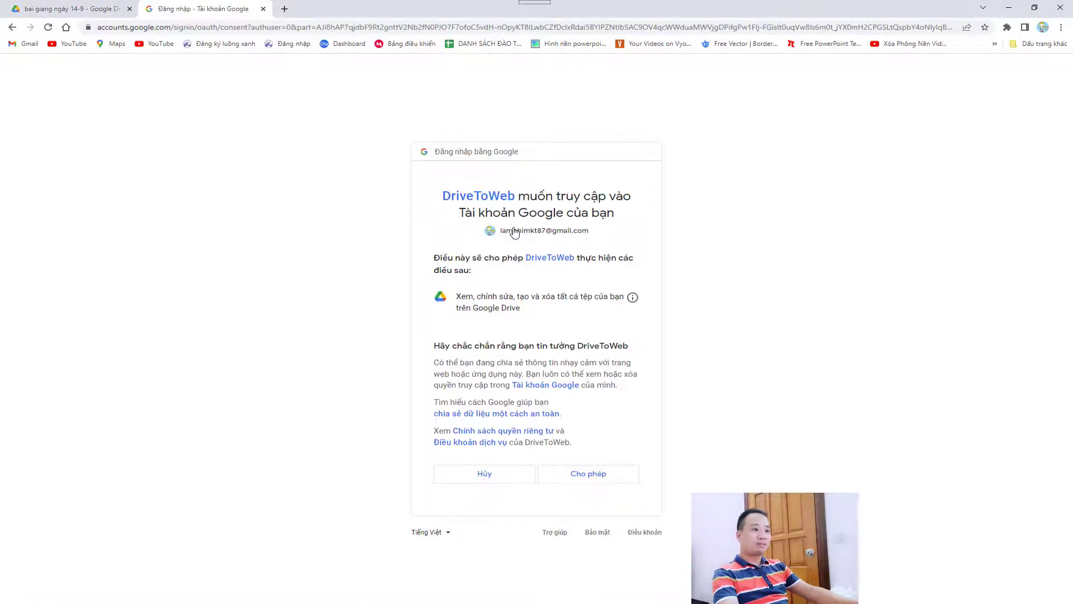
{"action": "left_click", "coordinate": [612, 479]}
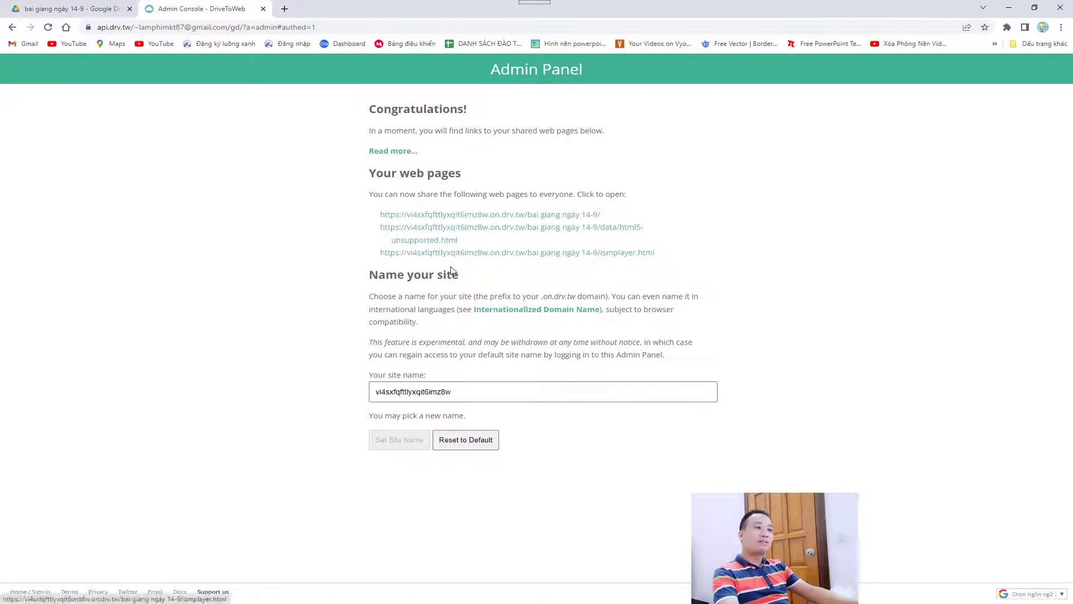
Step: Open the first lesson link in a new tab from its context menu
{"action": "right_click", "coordinate": [489, 216]}
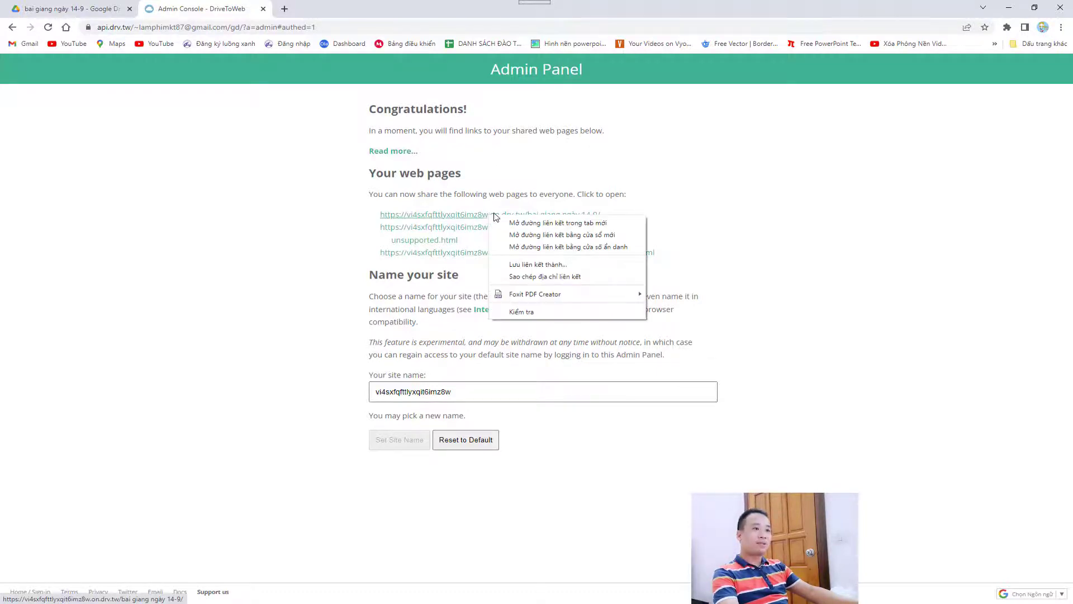
{"action": "right_click", "coordinate": [470, 219]}
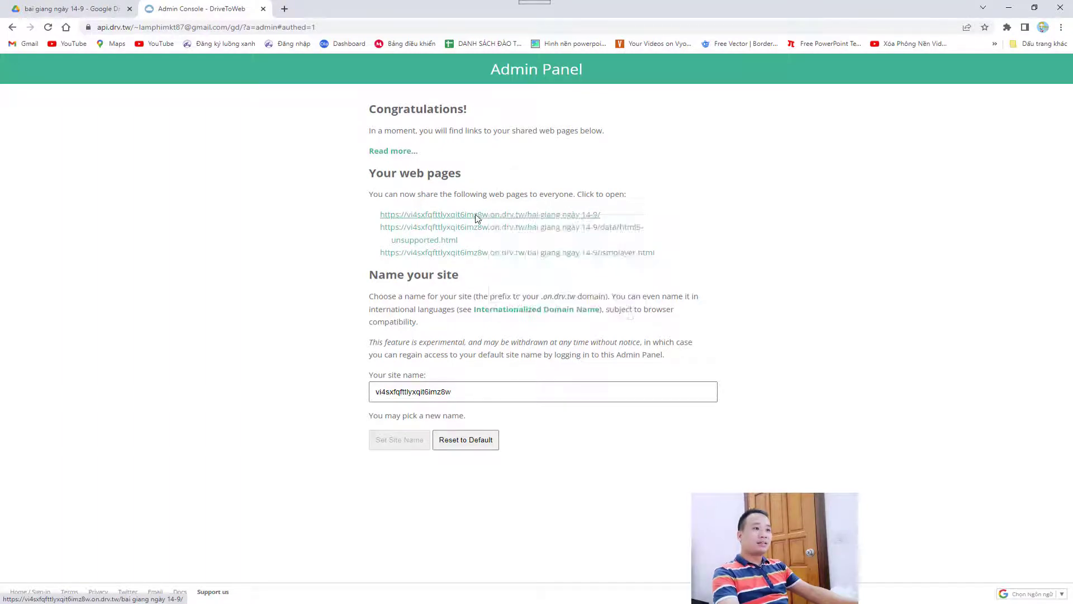
{"action": "left_click", "coordinate": [468, 218]}
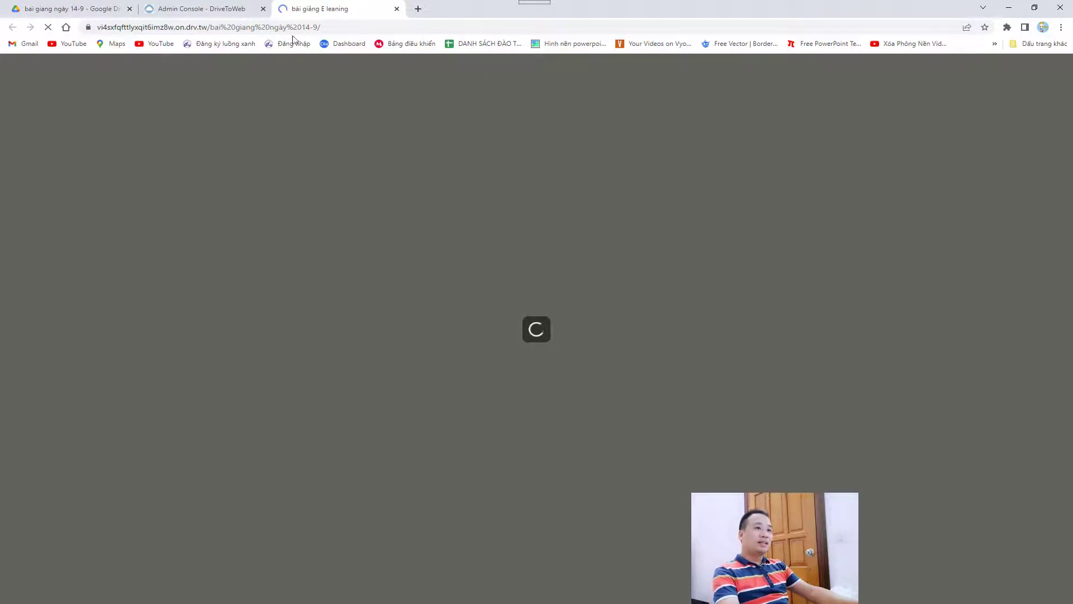
Step: Copy the first lesson link's address, load it in another new tab and close the duplicate tab
{"action": "left_click_drag", "start_coordinate": [323, 26], "coordinate": [96, 27]}
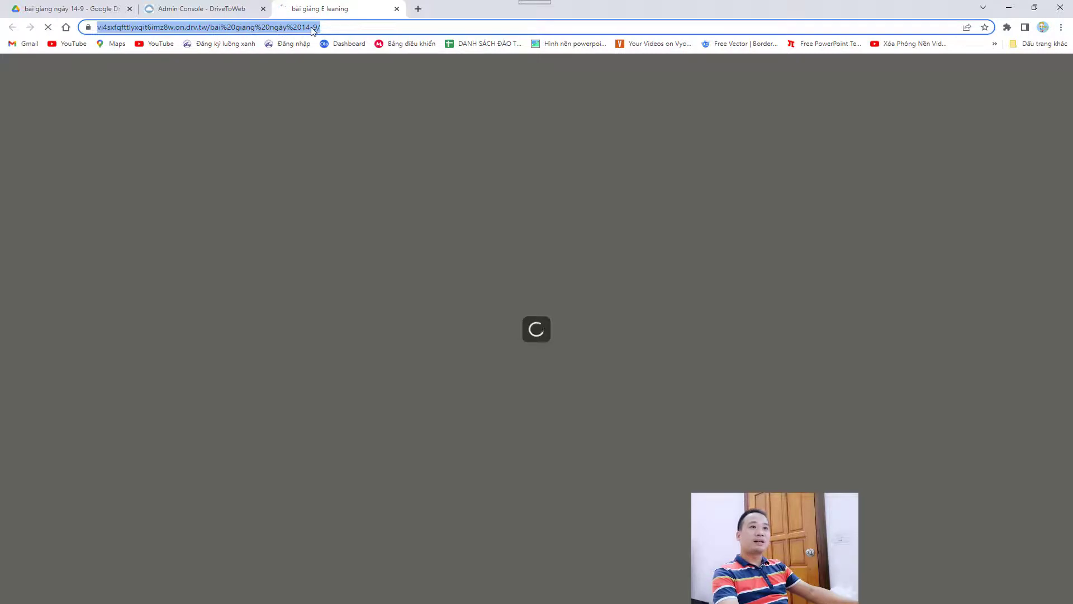
{"action": "left_click", "coordinate": [213, 8]}
{"action": "left_click_drag", "start_coordinate": [621, 215], "coordinate": [380, 215]}
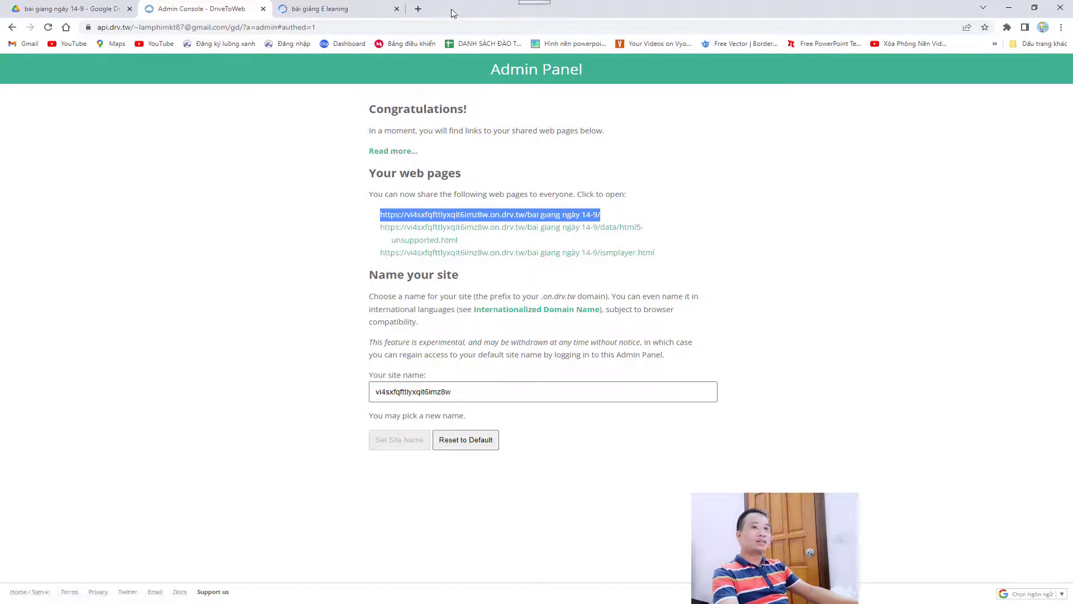
{"action": "left_click", "coordinate": [418, 8]}
{"action": "type", "text": "https://vi4sxfqfttlyxqit6imz8w.on.drv.tw/bai giang ngày 14-9/"}
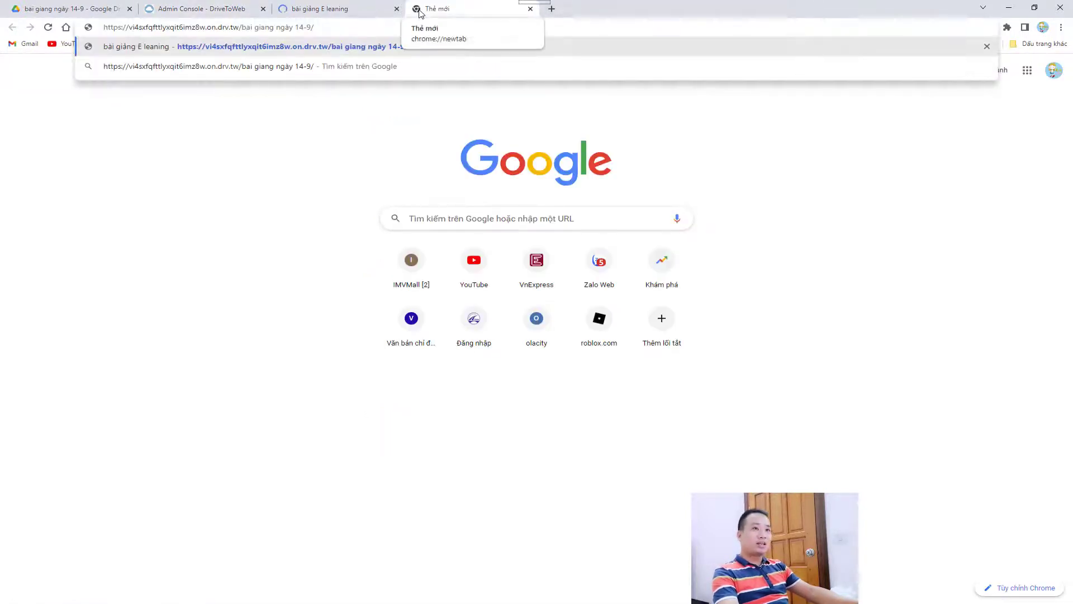
{"action": "key", "text": "Return"}
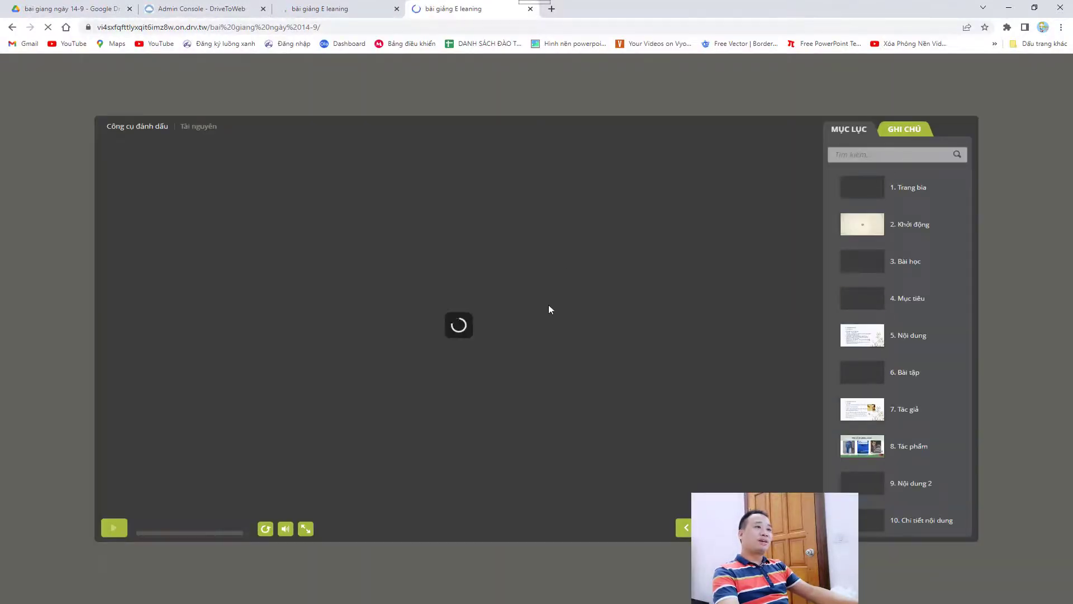
{"action": "left_click", "coordinate": [530, 9]}
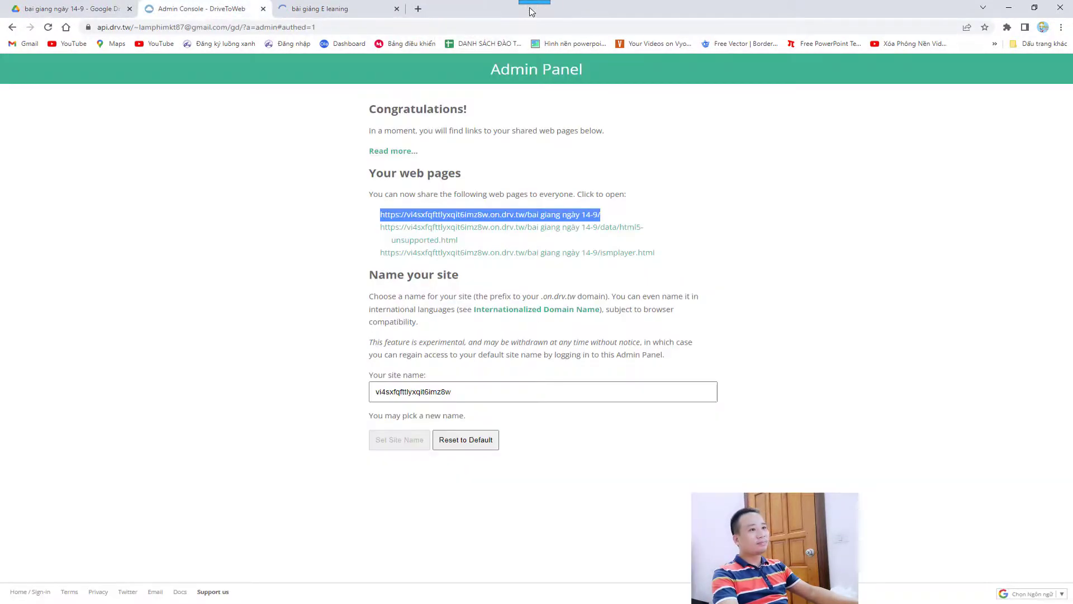
Step: Switch to the 'bài giảng E leaning' tab showing slide 1 of 18 and mute its audio
{"action": "left_click", "coordinate": [365, 8]}
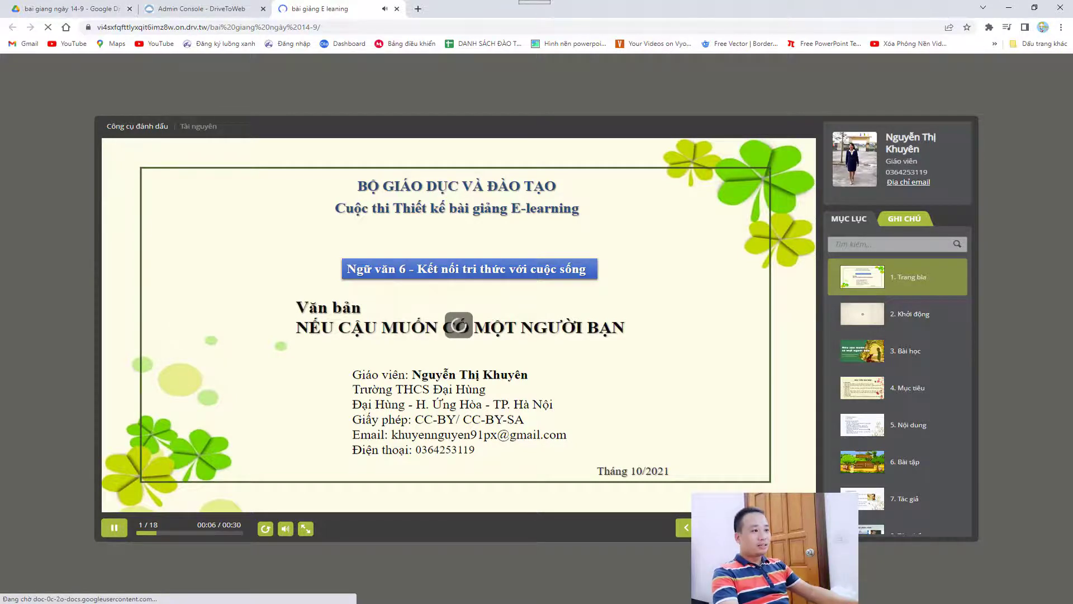
{"action": "left_click", "coordinate": [284, 529]}
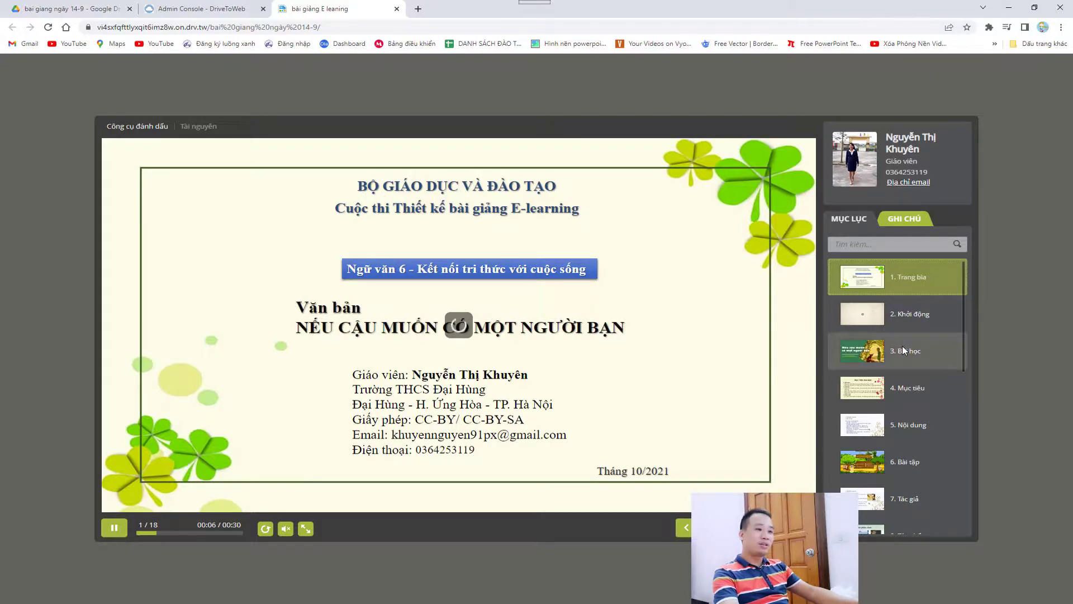
Step: Step through slides 3, 4 and 5 (Bài học, Mục tiêu, Nội dung), lowering the volume and ending muted
{"action": "left_click", "coordinate": [903, 351]}
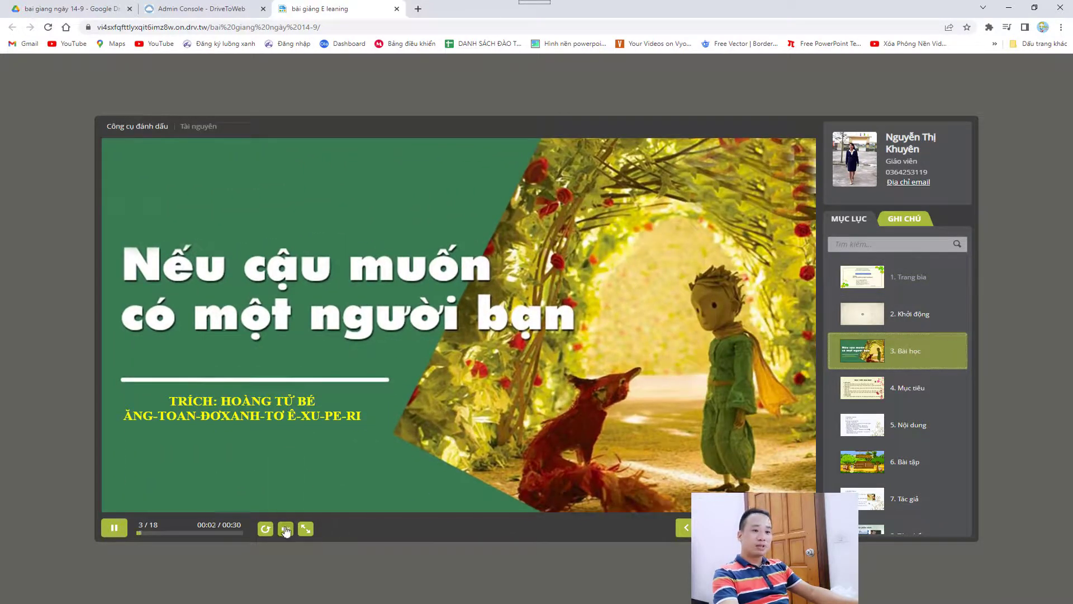
{"action": "mouse_move", "coordinate": [285, 528]}
{"action": "left_click", "coordinate": [287, 504]}
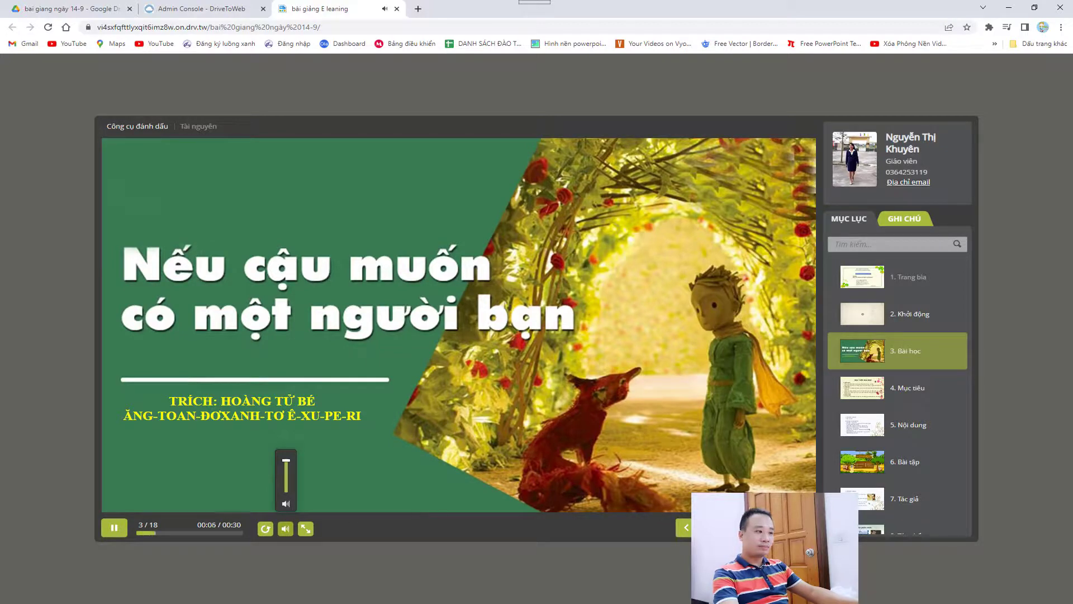
{"action": "left_click", "coordinate": [904, 387]}
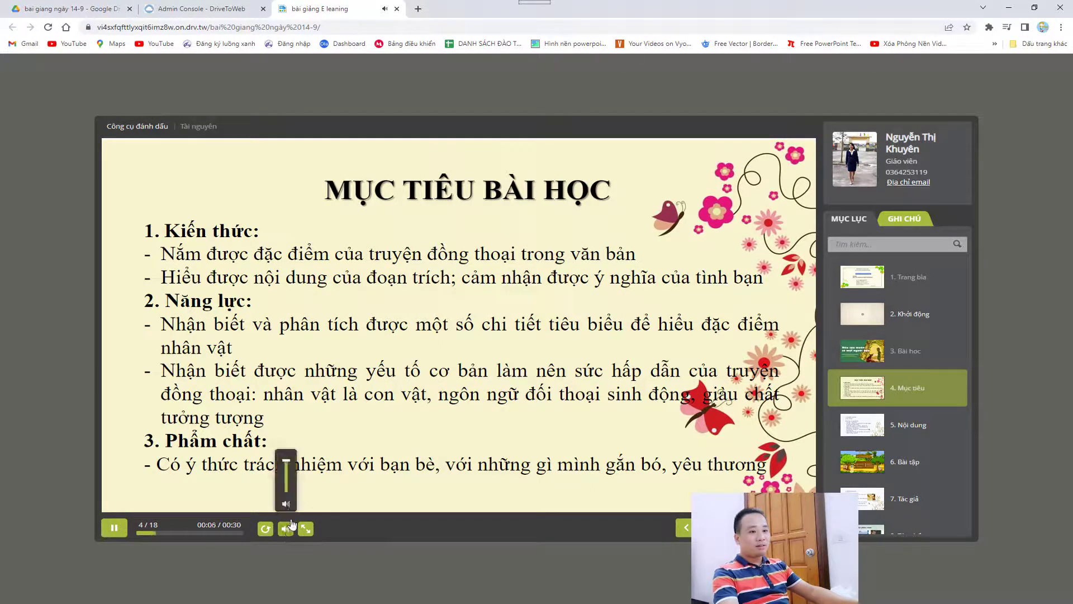
{"action": "left_click_drag", "start_coordinate": [288, 464], "coordinate": [287, 487]}
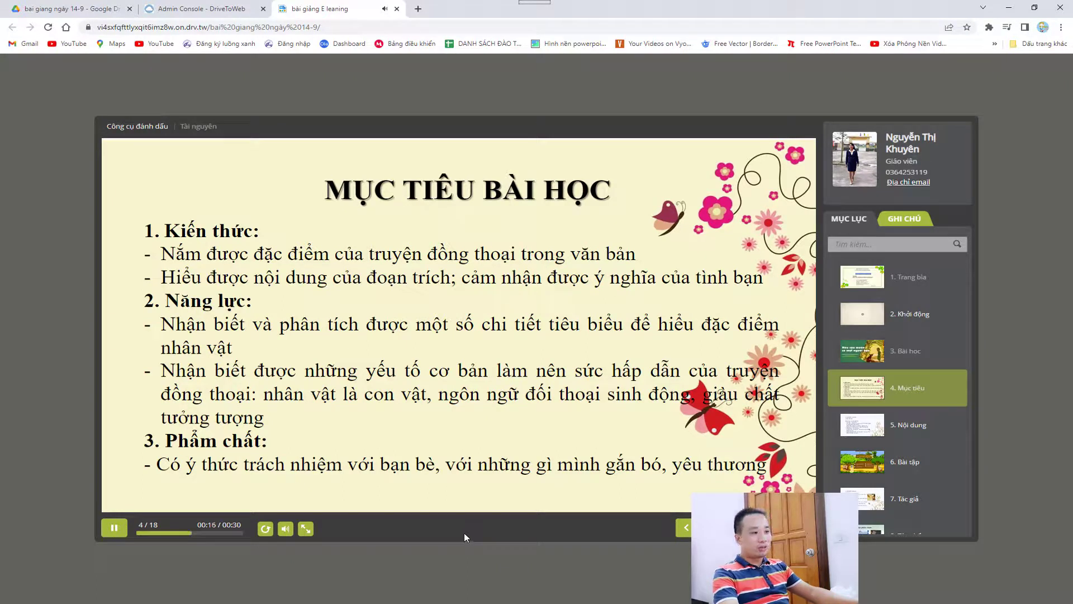
{"action": "left_click", "coordinate": [883, 422]}
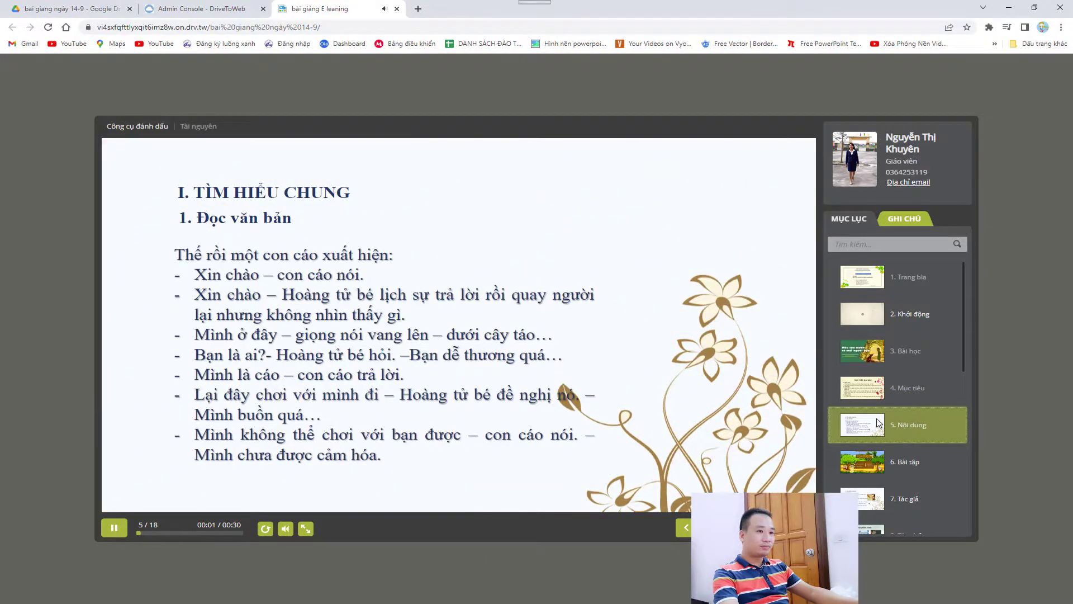
{"action": "left_click", "coordinate": [285, 533]}
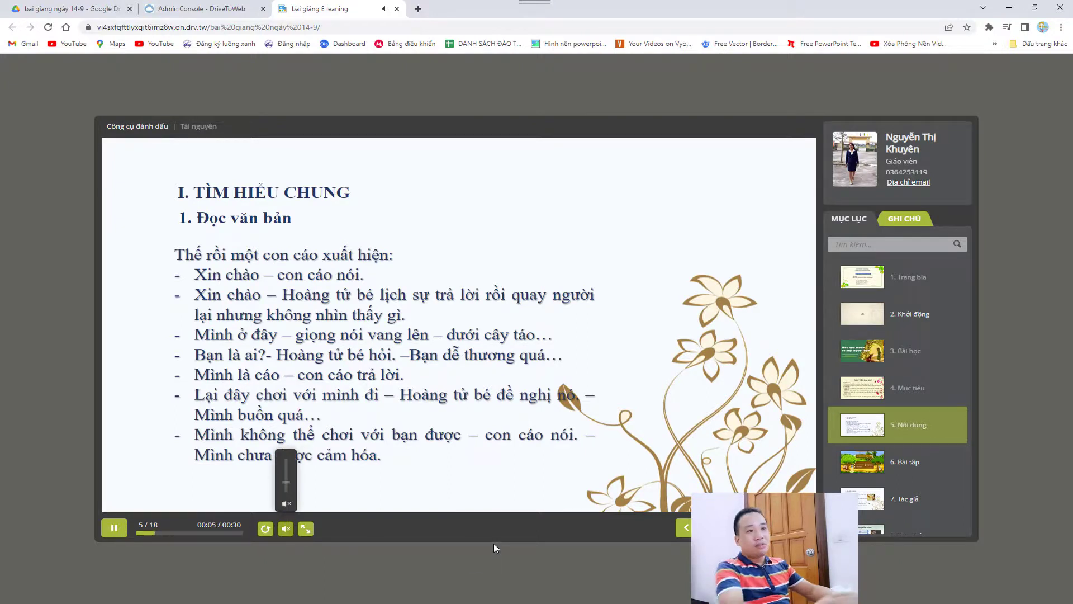